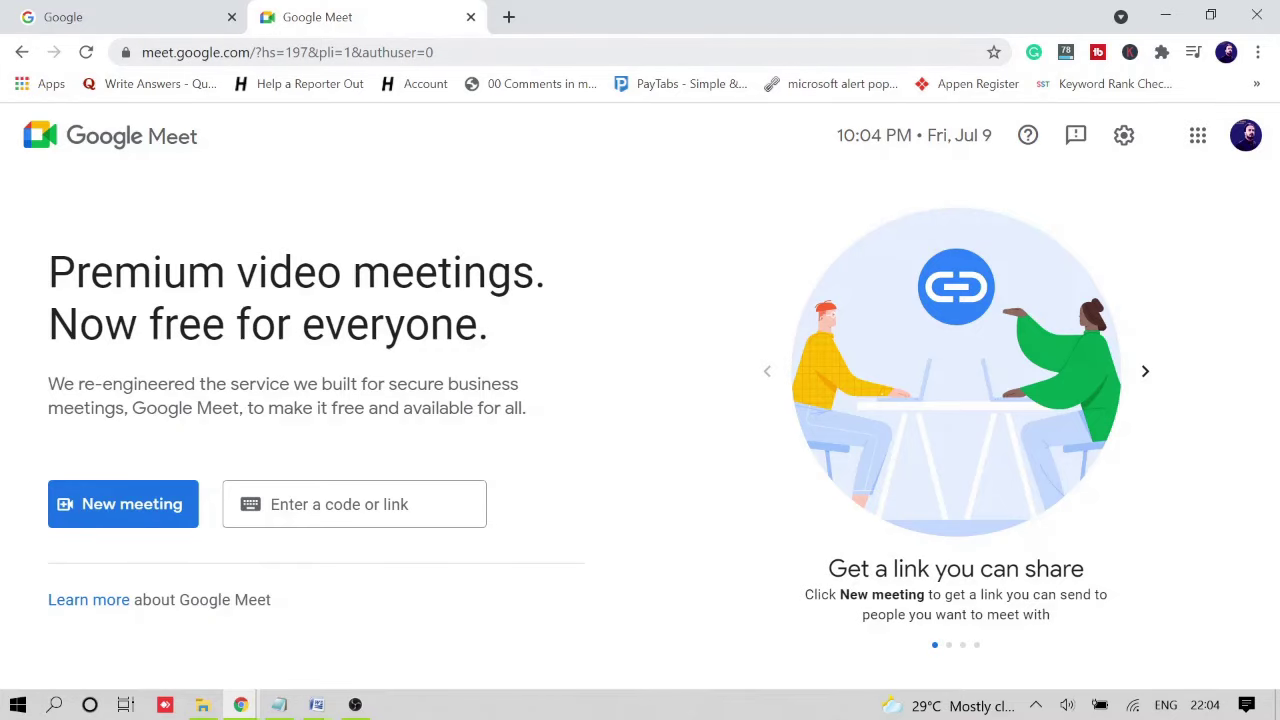
# Step: Search Google for "chrome extension" and open the Extensions page of the Chrome Web Store
pyautogui.click(433, 52)
pyautogui.moveTo(145, 20); pyautogui.dragTo(377, 11)
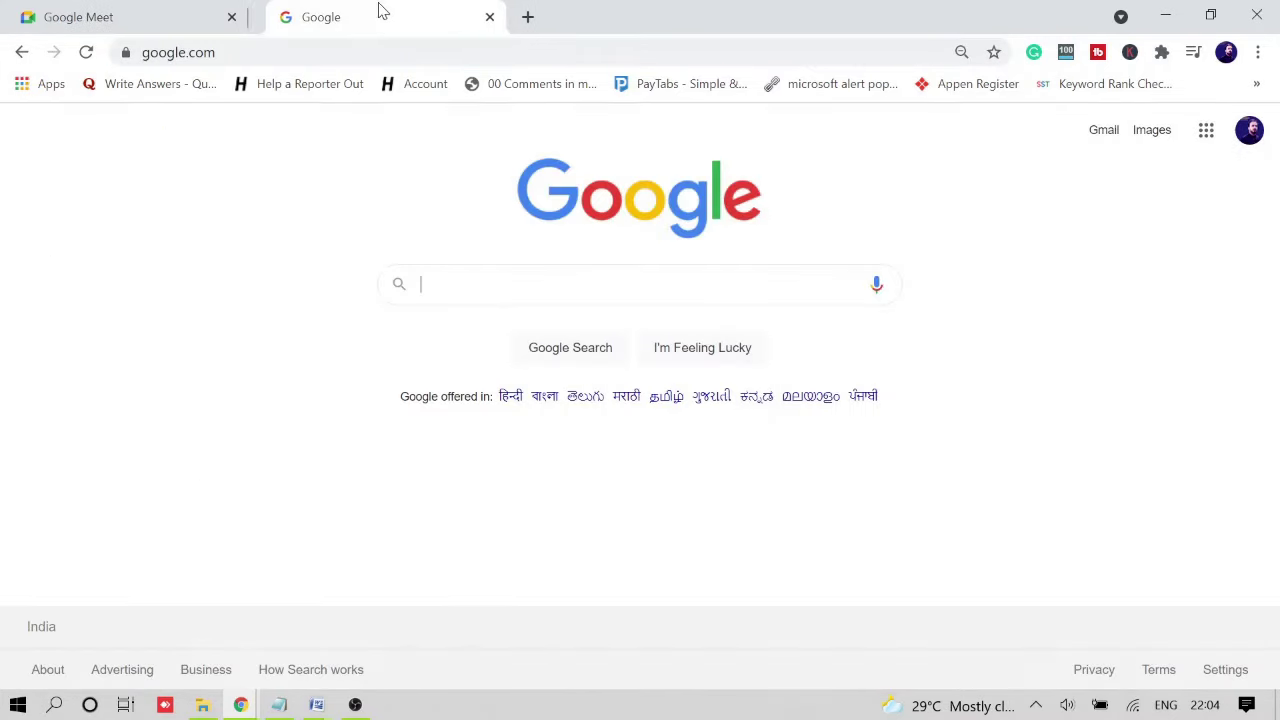
pyautogui.click(525, 284)
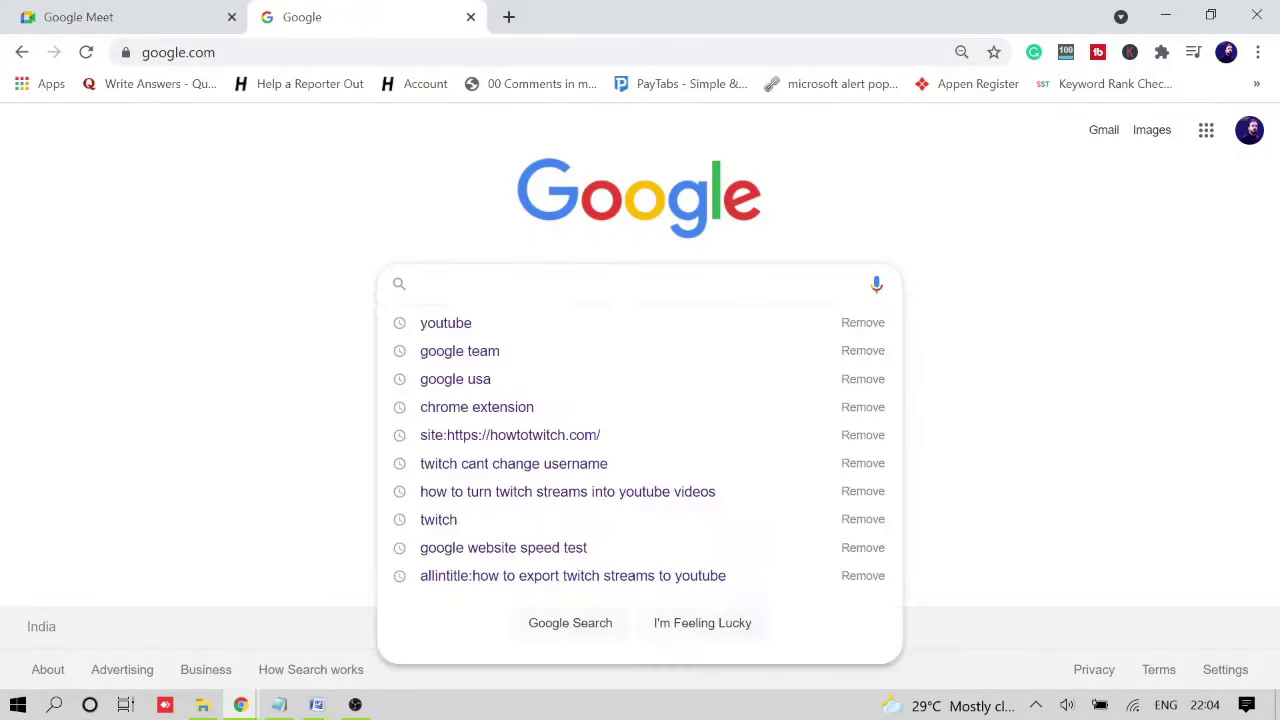
pyautogui.write('chrome exte')
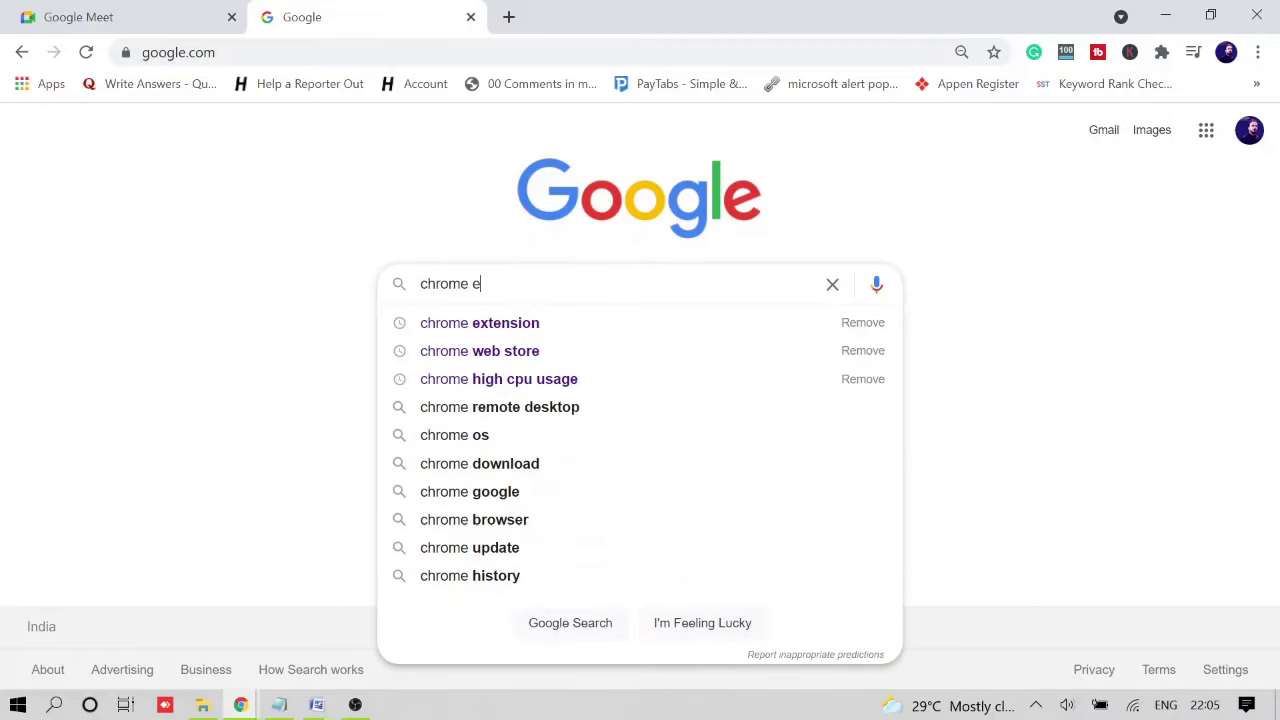
pyautogui.write('nsion')
pyautogui.press('Return')
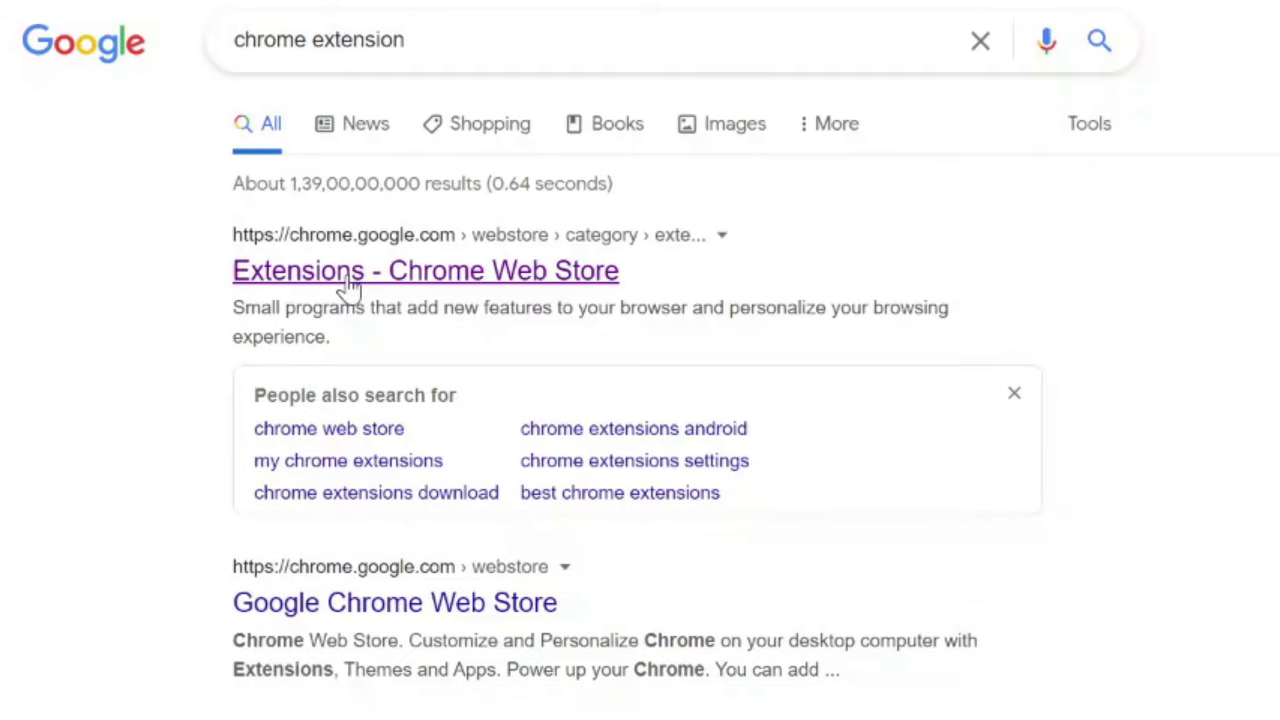
pyautogui.click(463, 272)
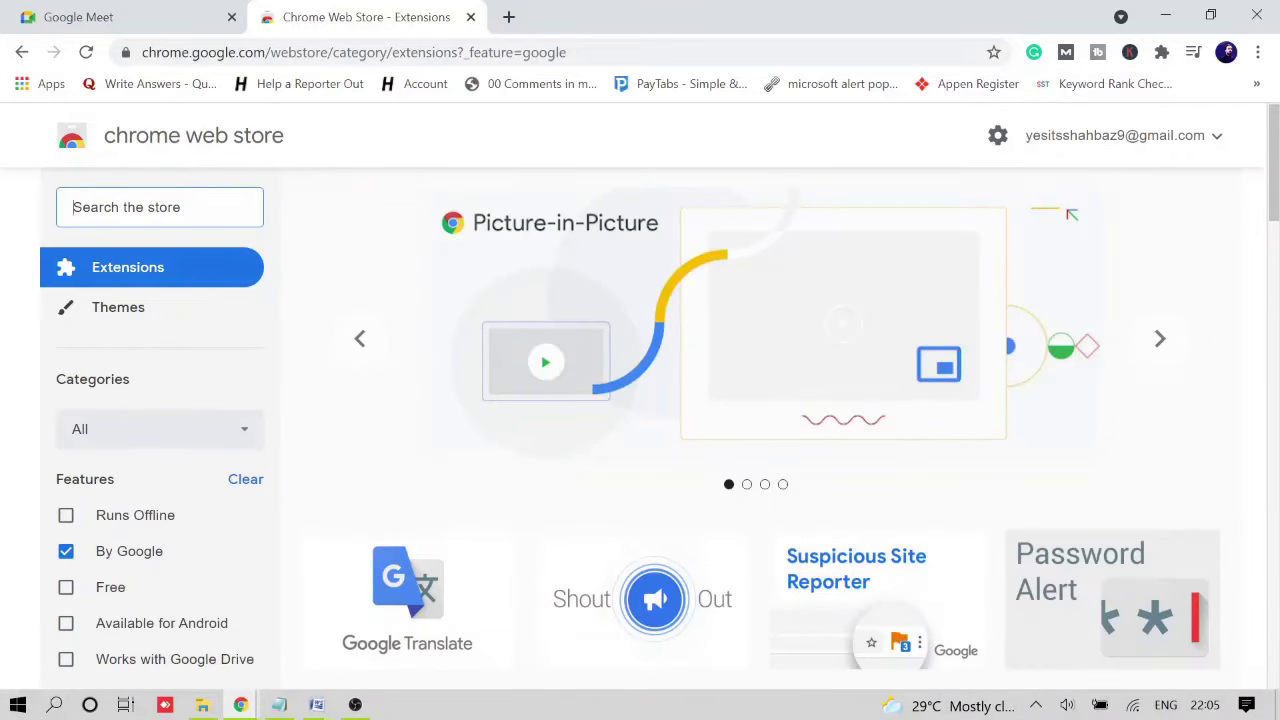
# Step: Search the store for "screen recorder" and open the Scrnli Screenshot & Screen Video Recorder listing
pyautogui.write('sc')
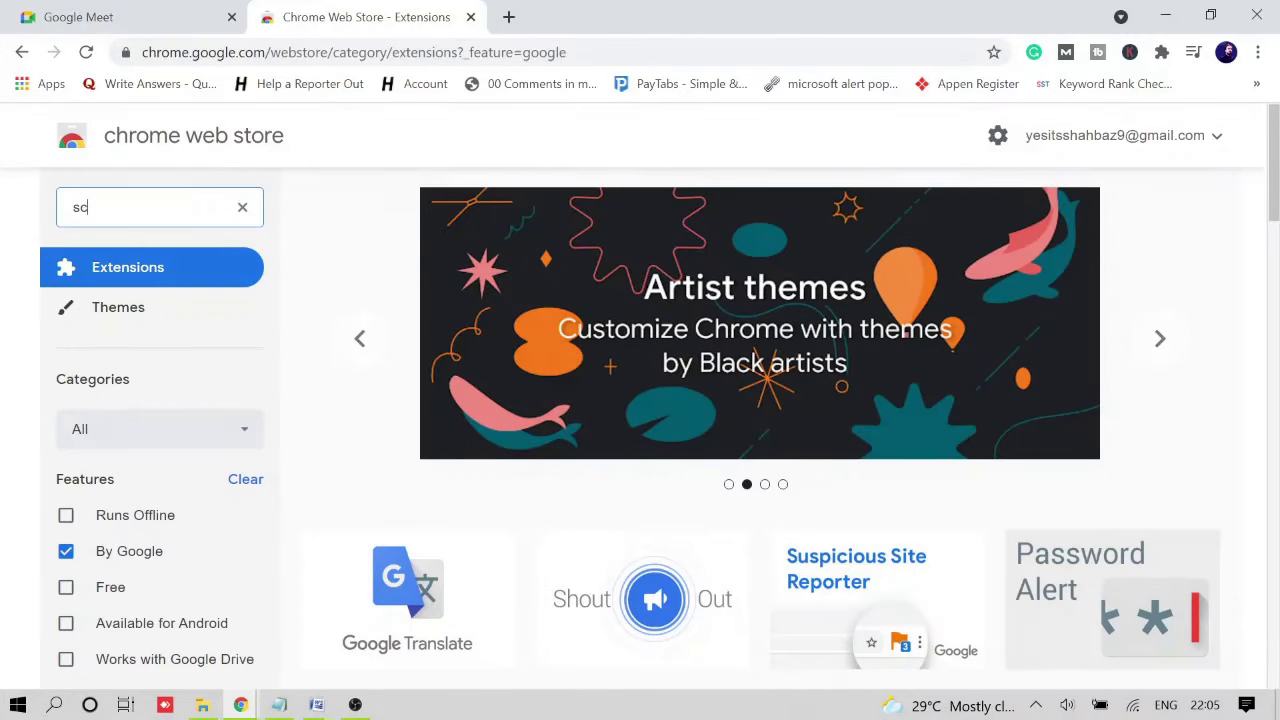
pyautogui.write('reen recorder')
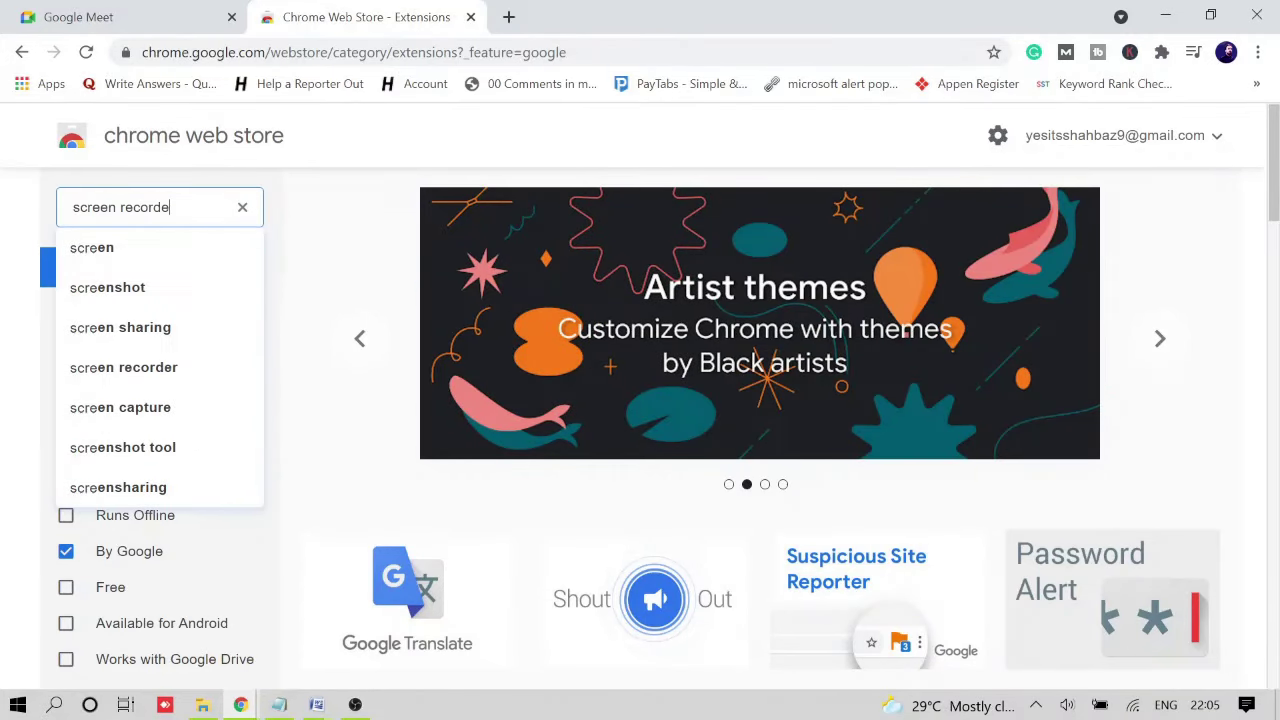
pyautogui.press('Return')
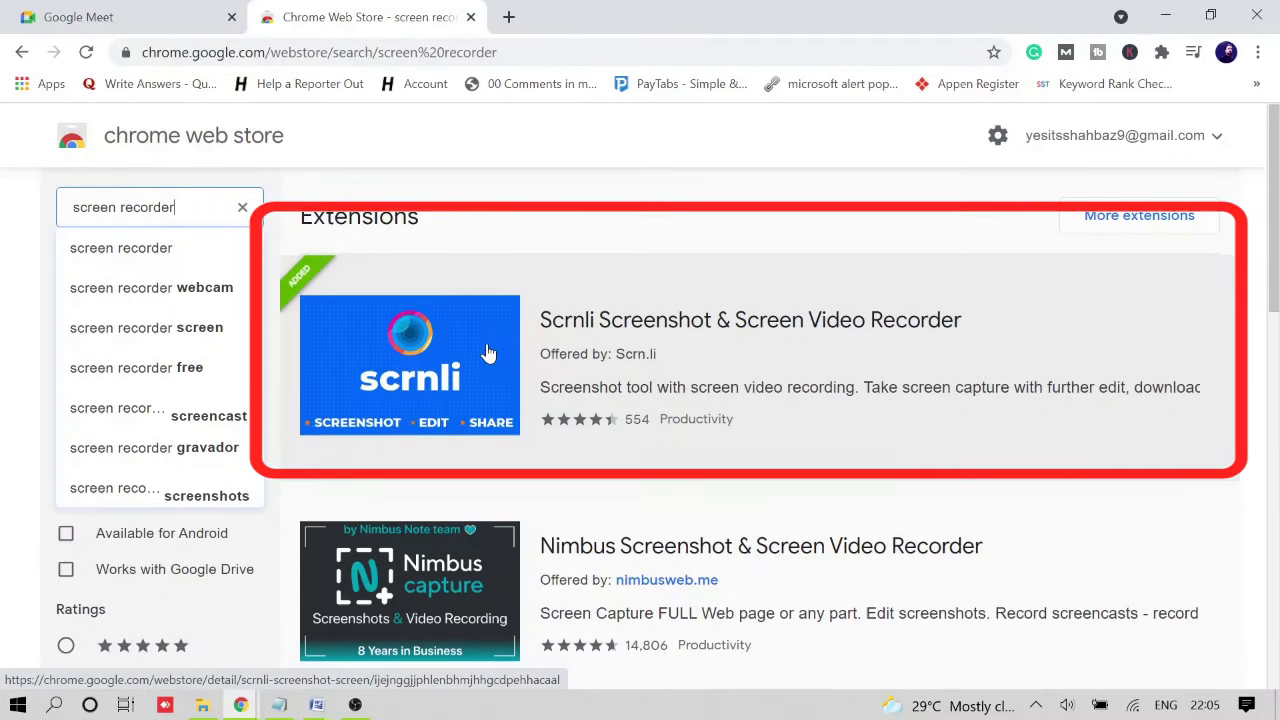
pyautogui.scroll(-1, 650, 460)
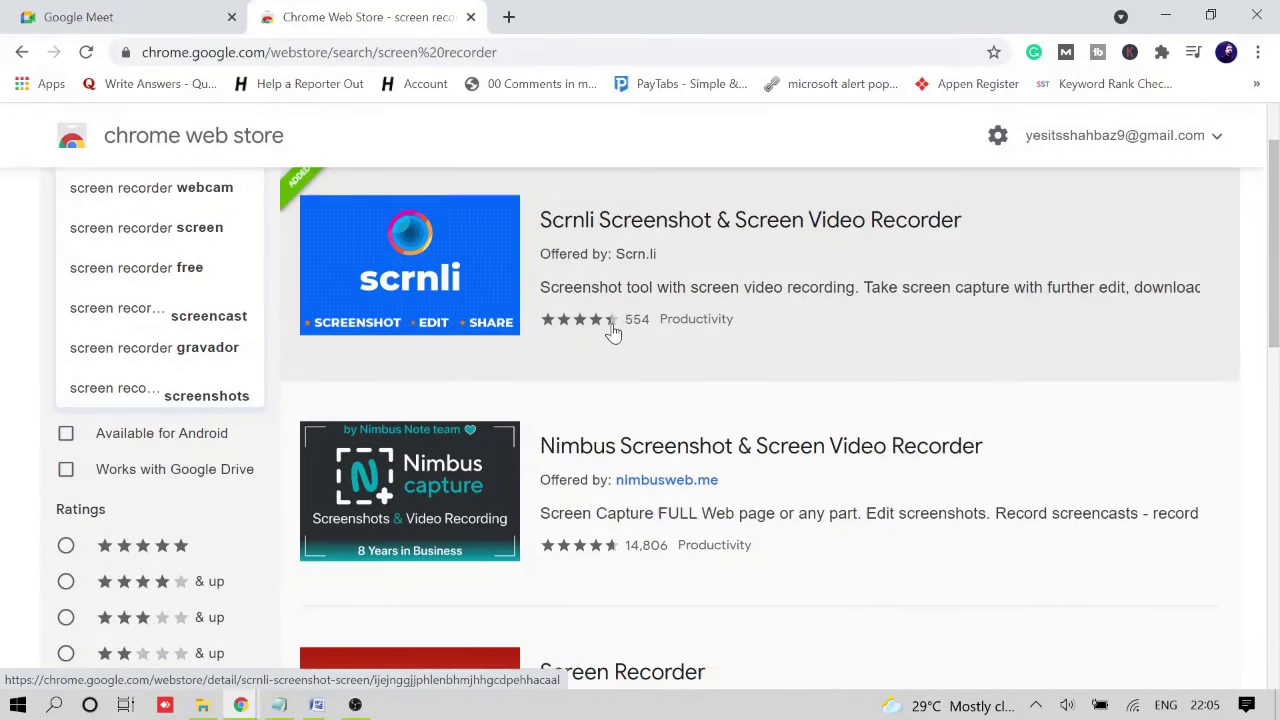
pyautogui.moveTo(613, 332)
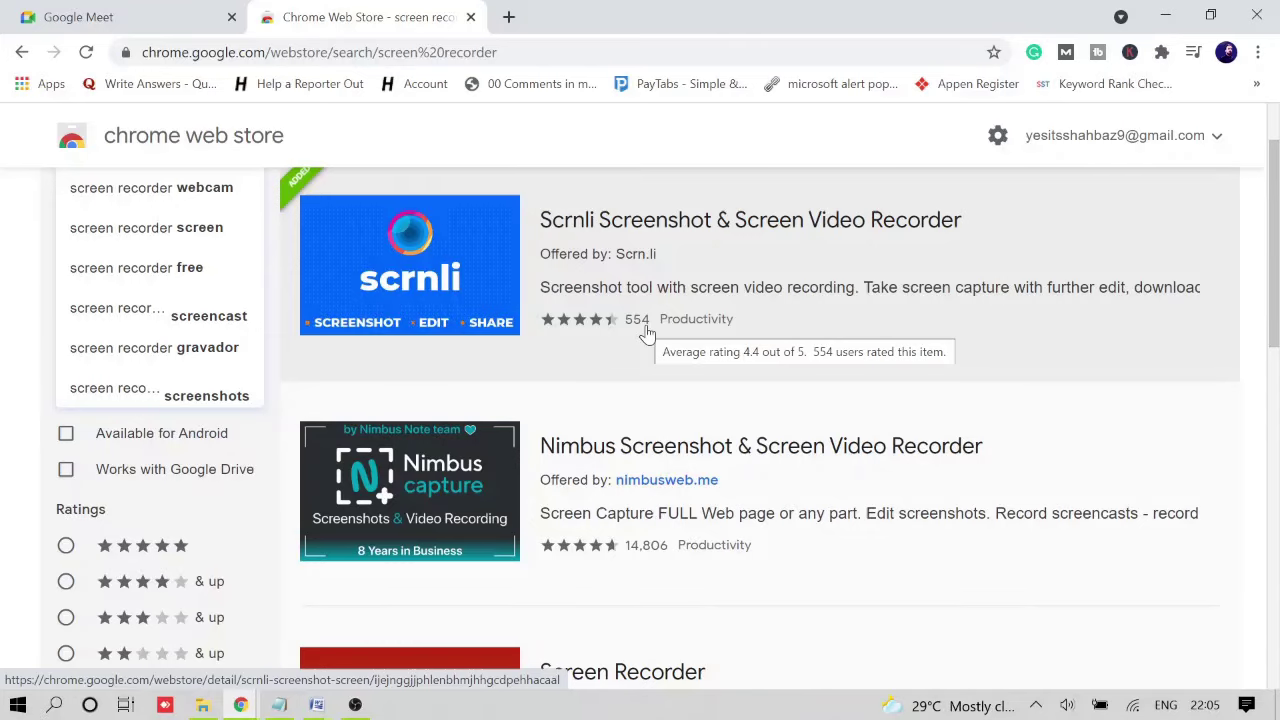
pyautogui.scroll(1, 643, 330)
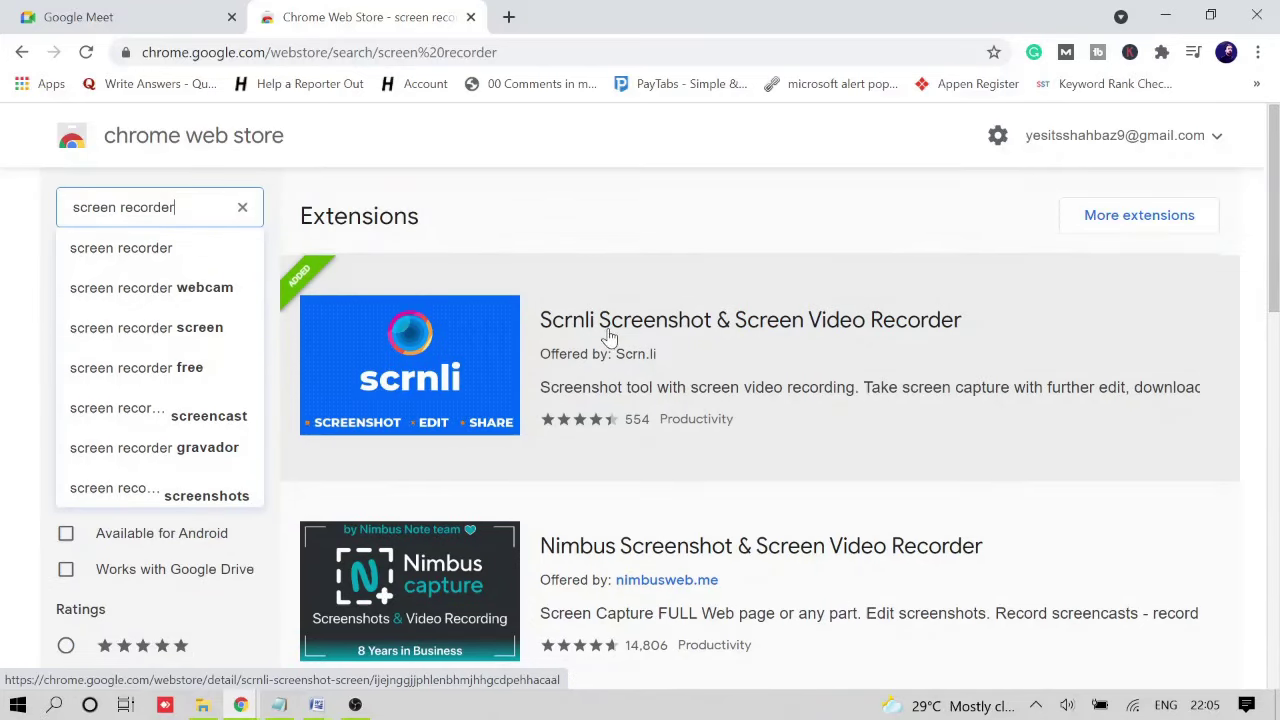
pyautogui.click(609, 338)
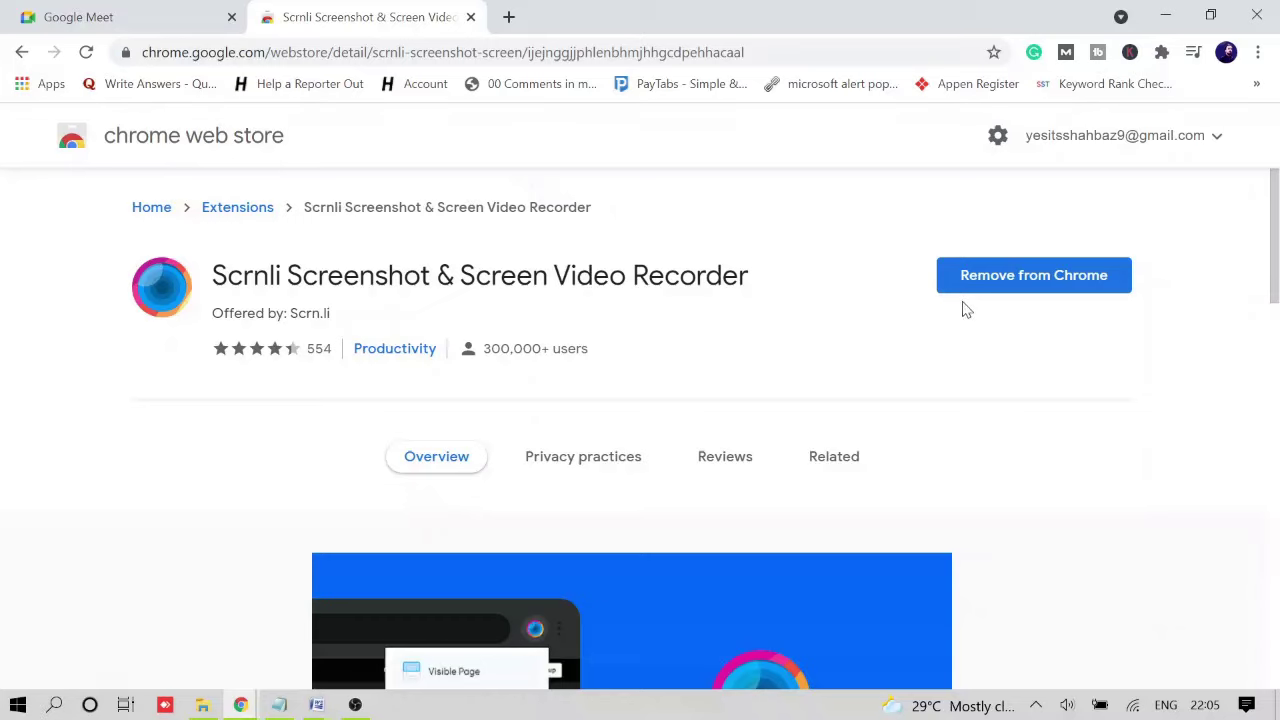
# Step: Add the Scrnli Screenshot & Screen Video Recorder extension to Chrome and close its welcome page
pyautogui.click(1031, 286)
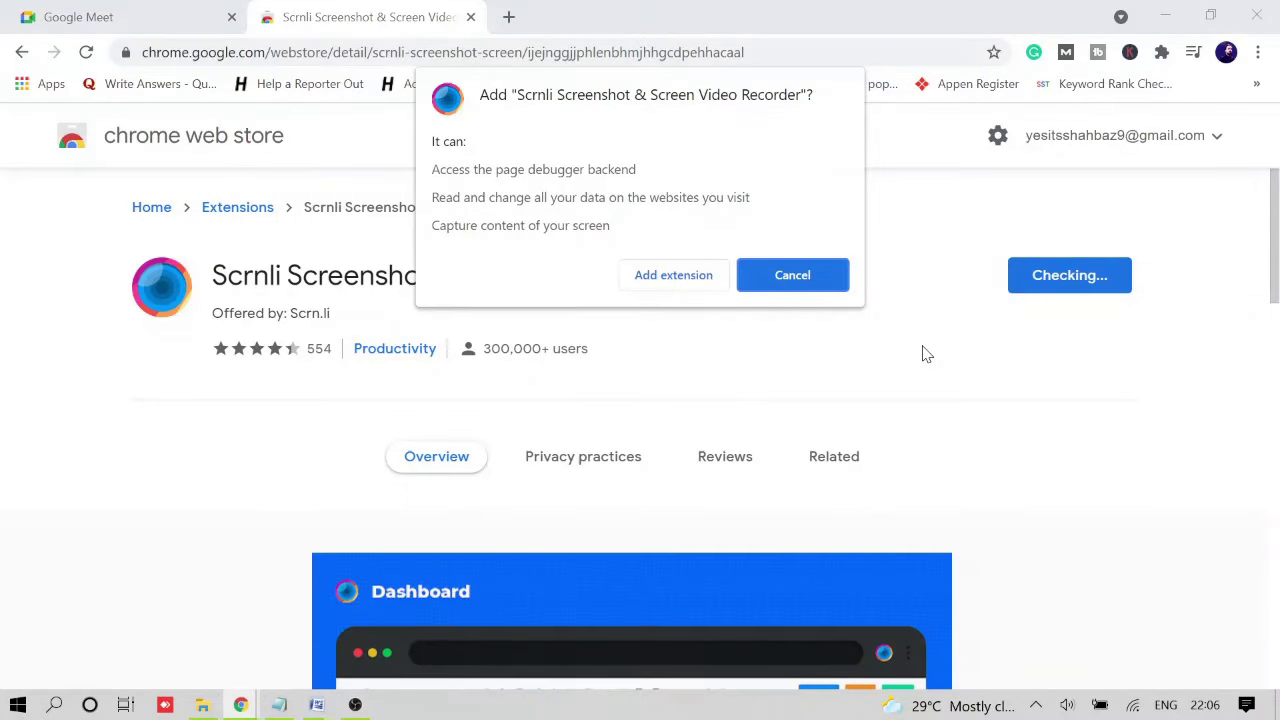
pyautogui.click(674, 278)
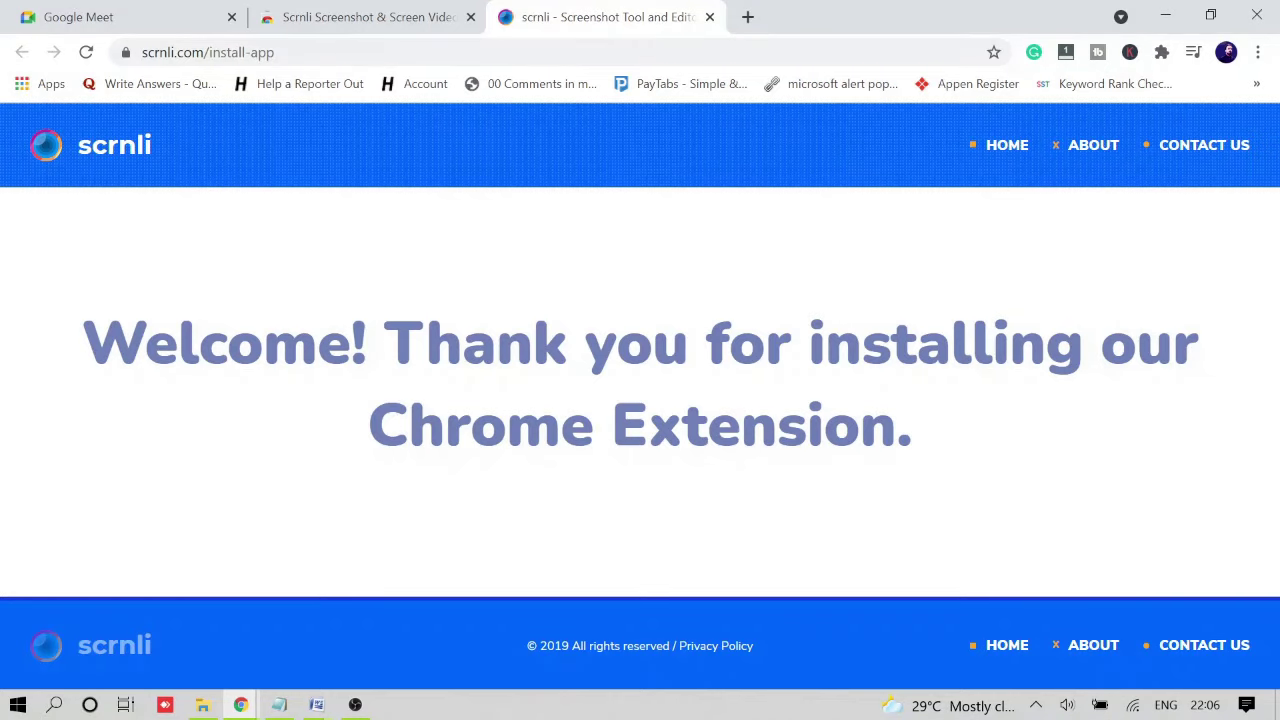
pyautogui.click(710, 18)
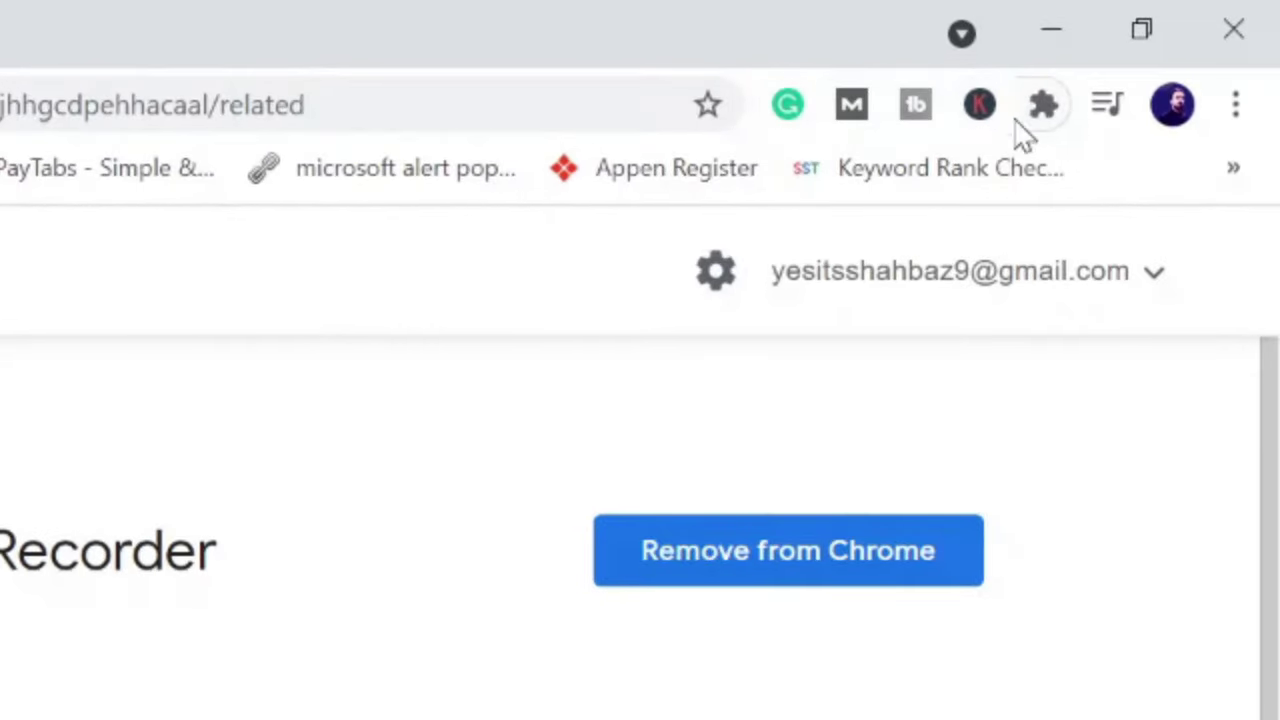
# Step: Pin the Scrnli extension to the browser toolbar
pyautogui.click(1043, 106)
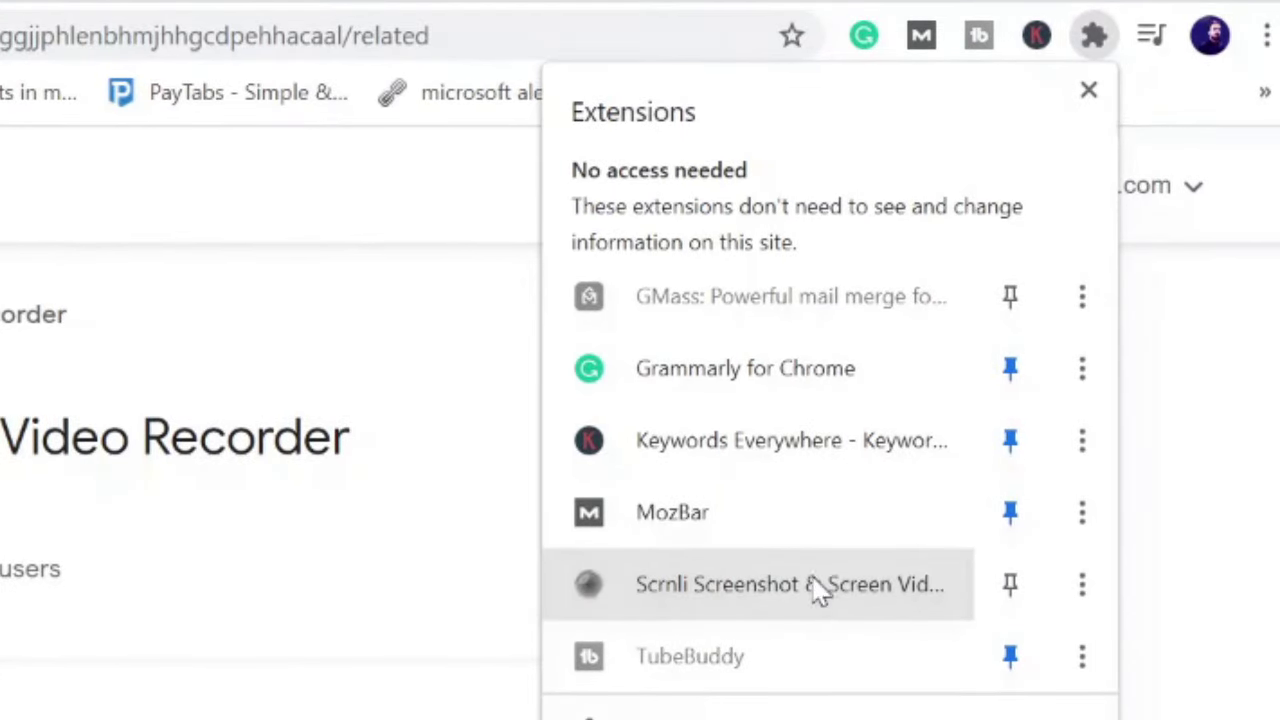
pyautogui.click(1010, 586)
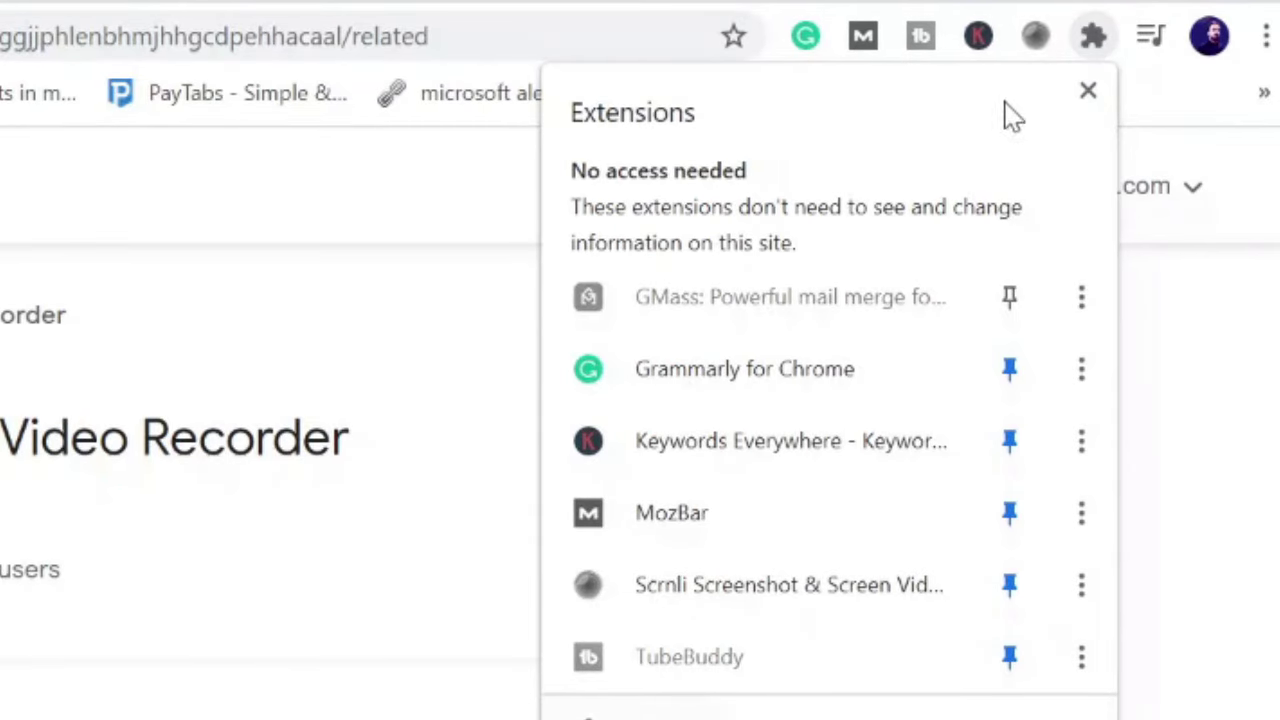
pyautogui.click(1093, 40)
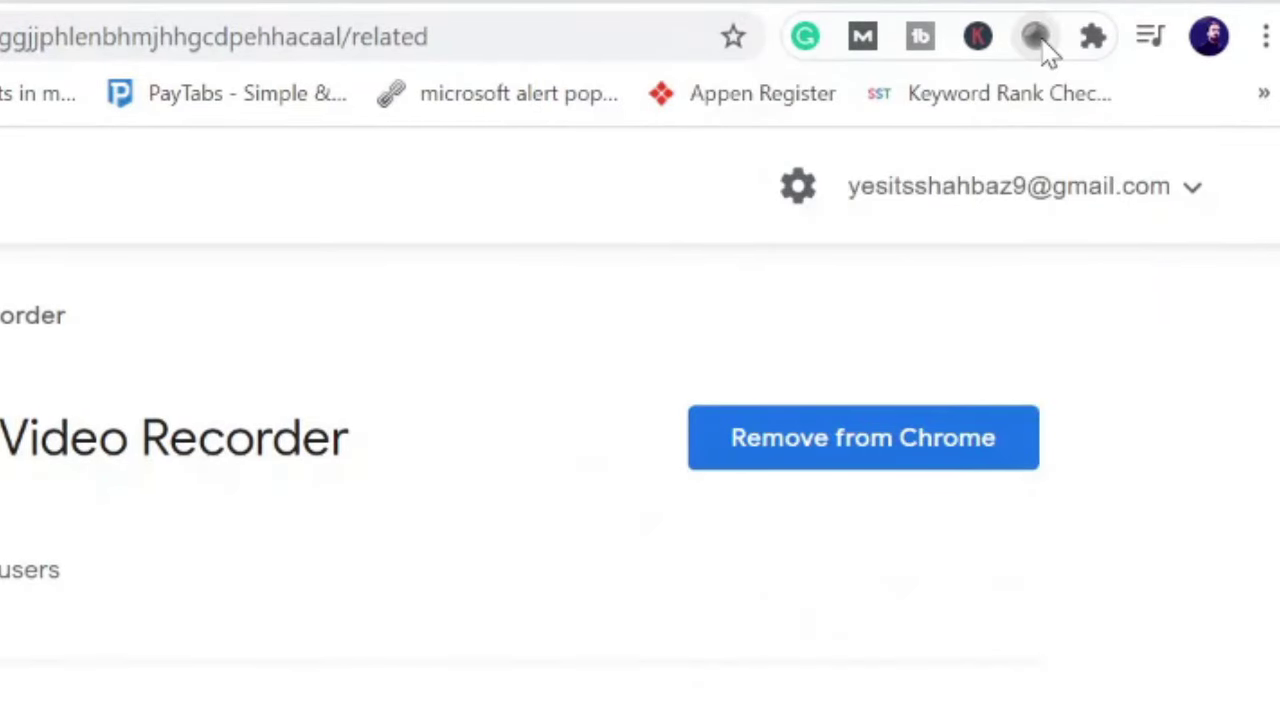
# Step: Switch to Google Meet, start an instant meeting and allow it to use the microphone
pyautogui.click(60, 16)
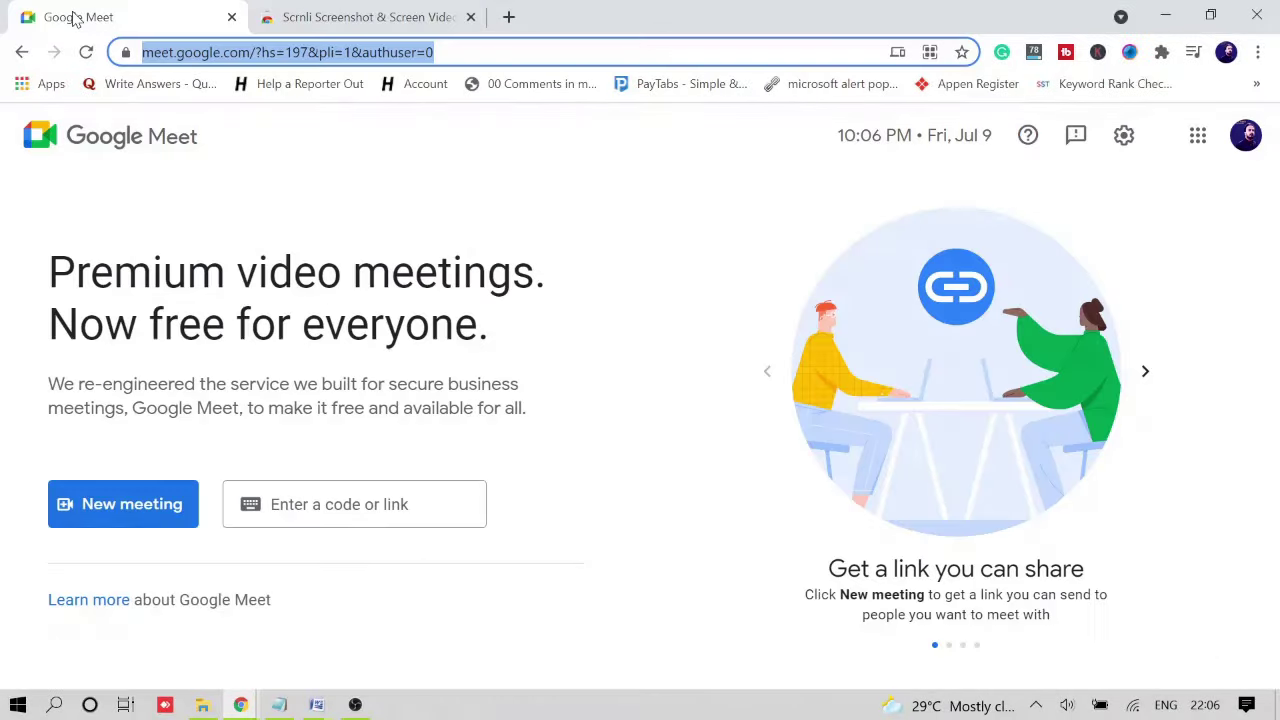
pyautogui.click(307, 10)
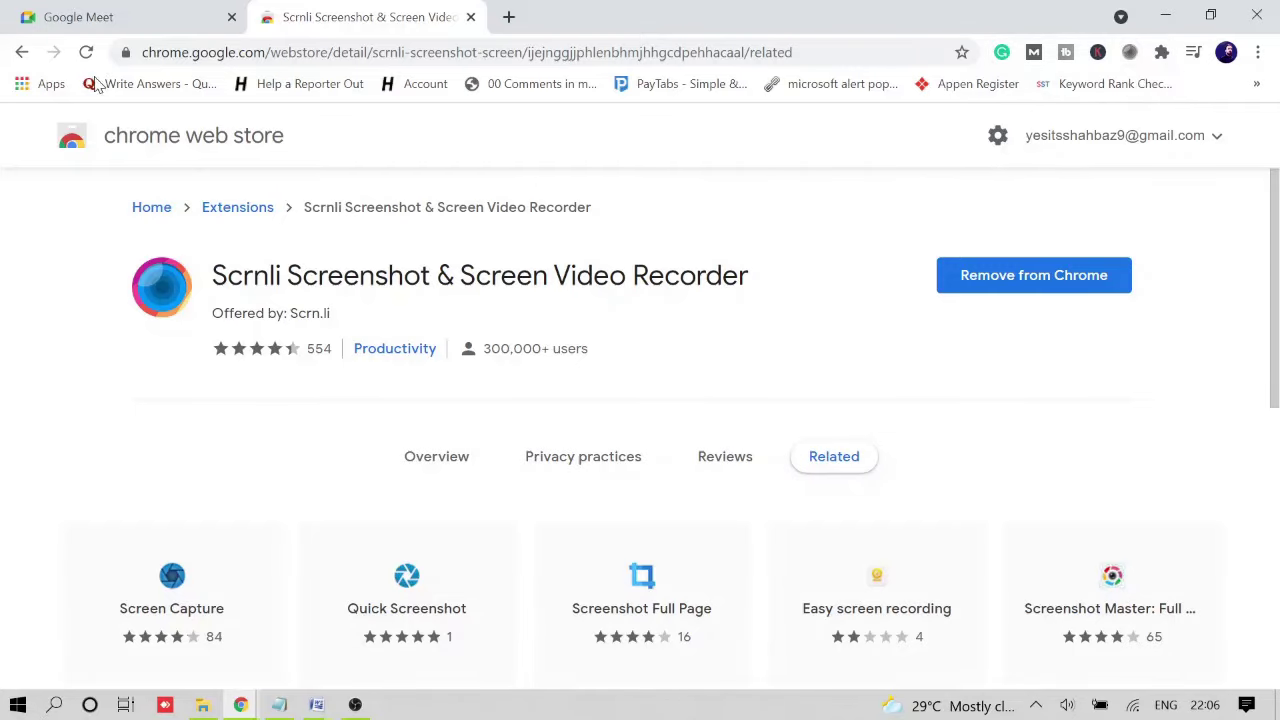
pyautogui.click(128, 20)
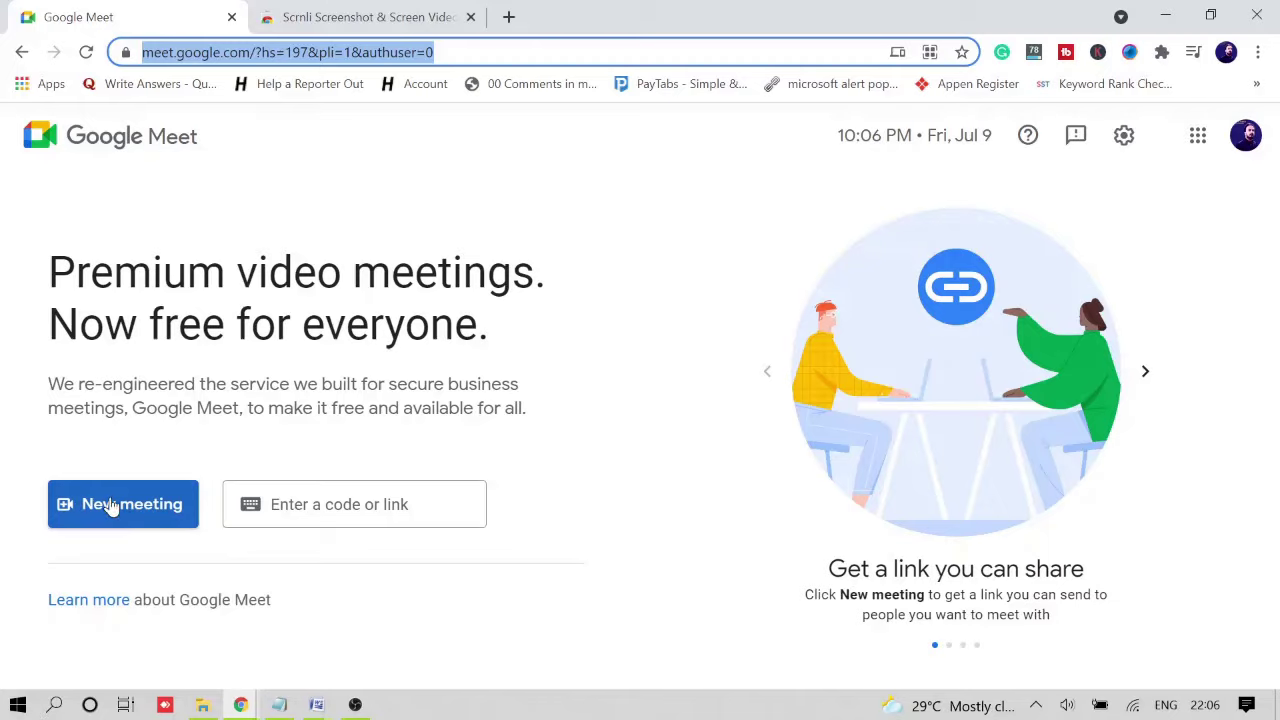
pyautogui.click(340, 504)
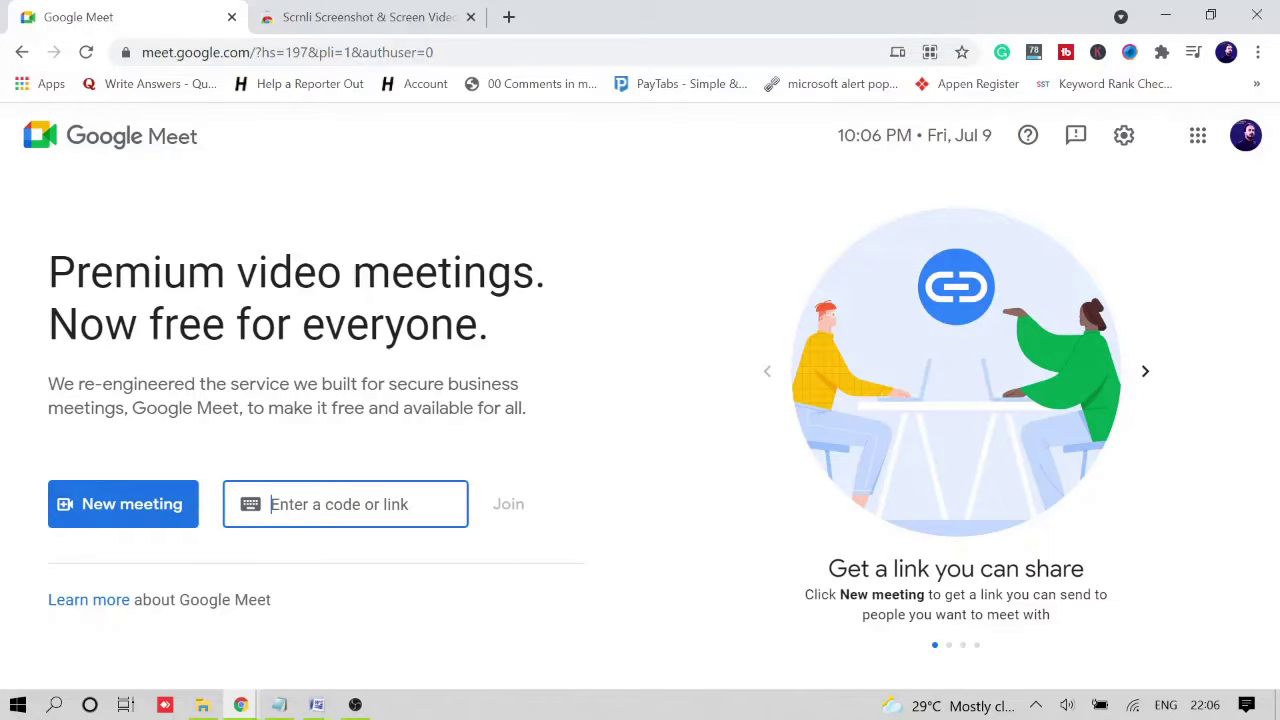
pyautogui.click(122, 510)
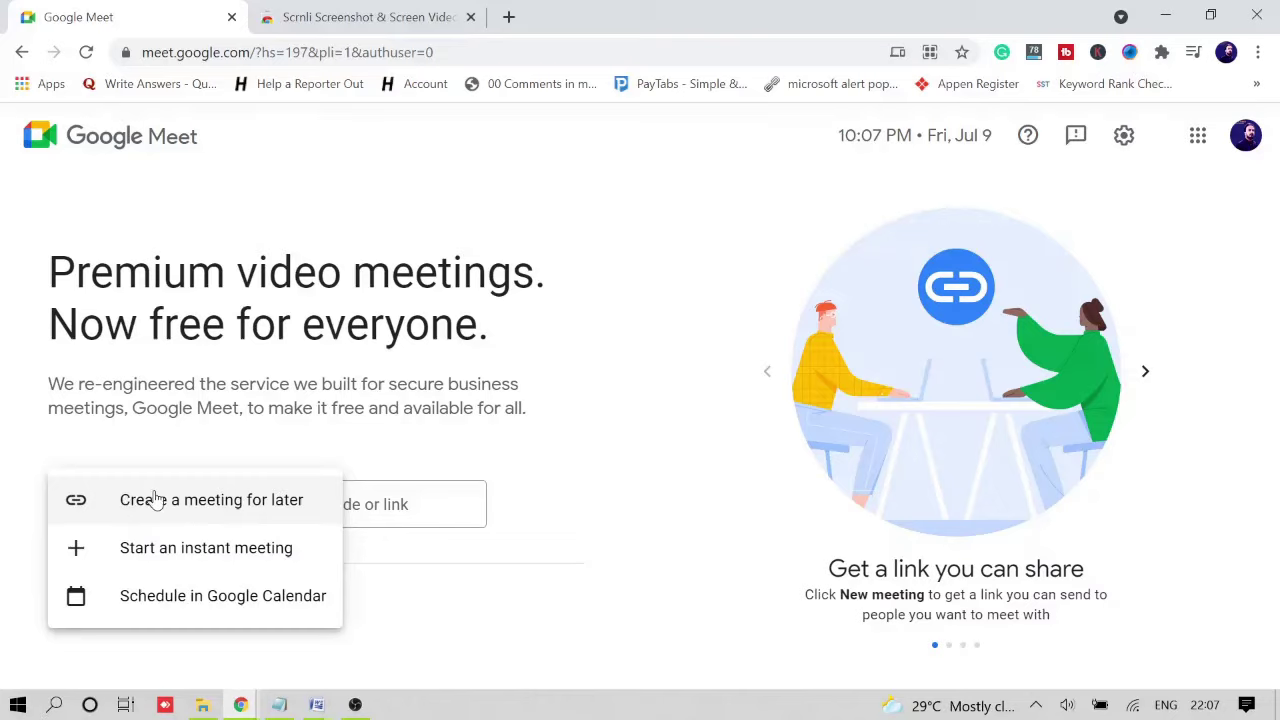
pyautogui.click(170, 550)
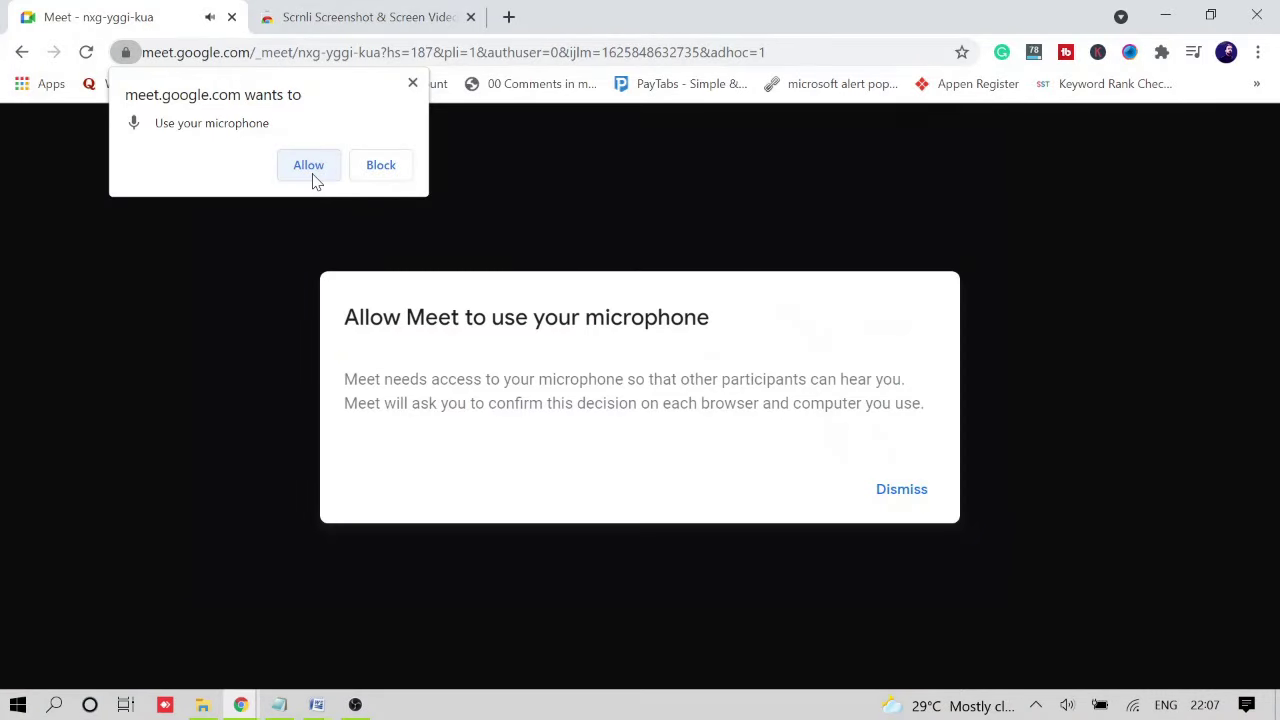
pyautogui.click(314, 175)
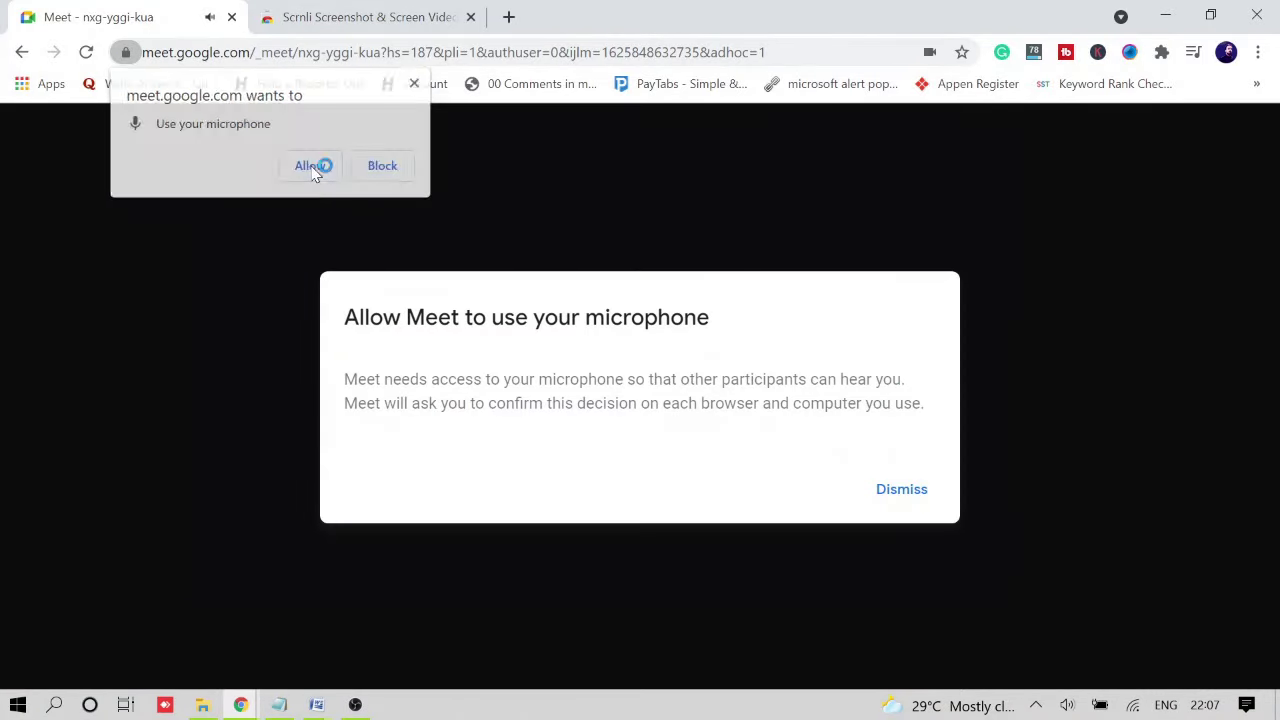
pyautogui.click(888, 487)
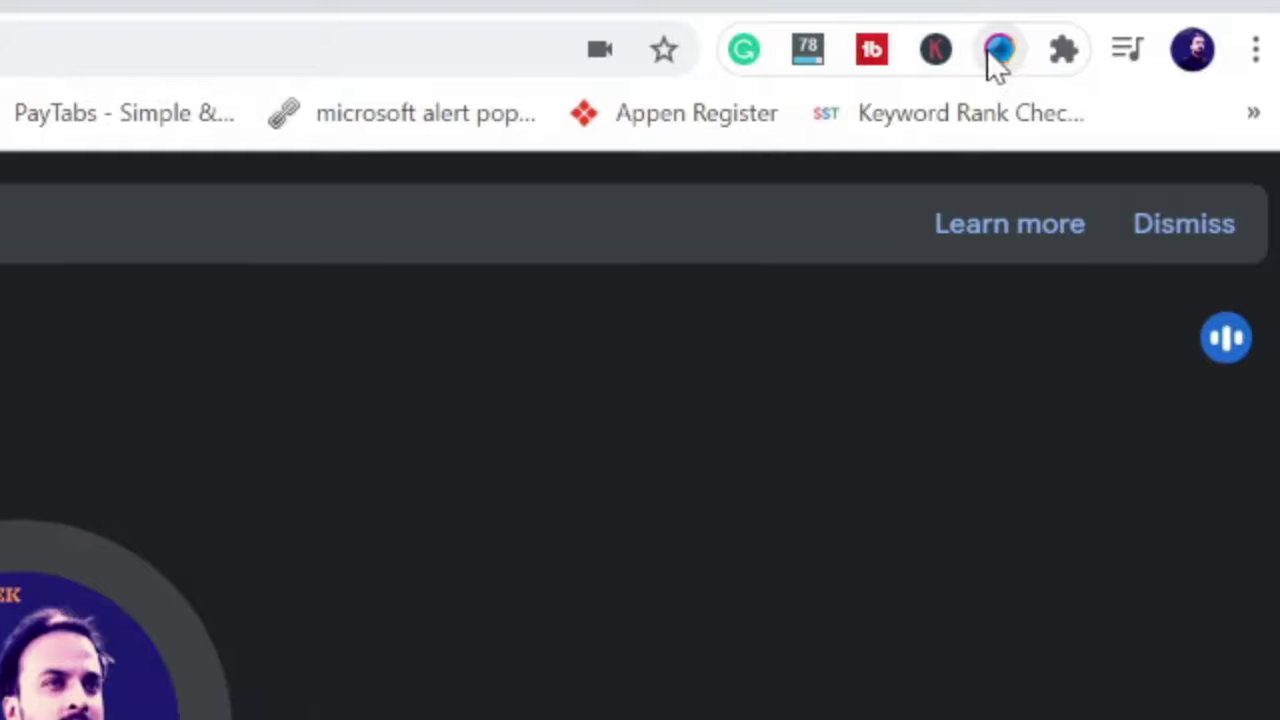
# Step: Enable microphone and tab sound in Scrnli's video recording options and allow the extension to use the microphone
pyautogui.click(993, 56)
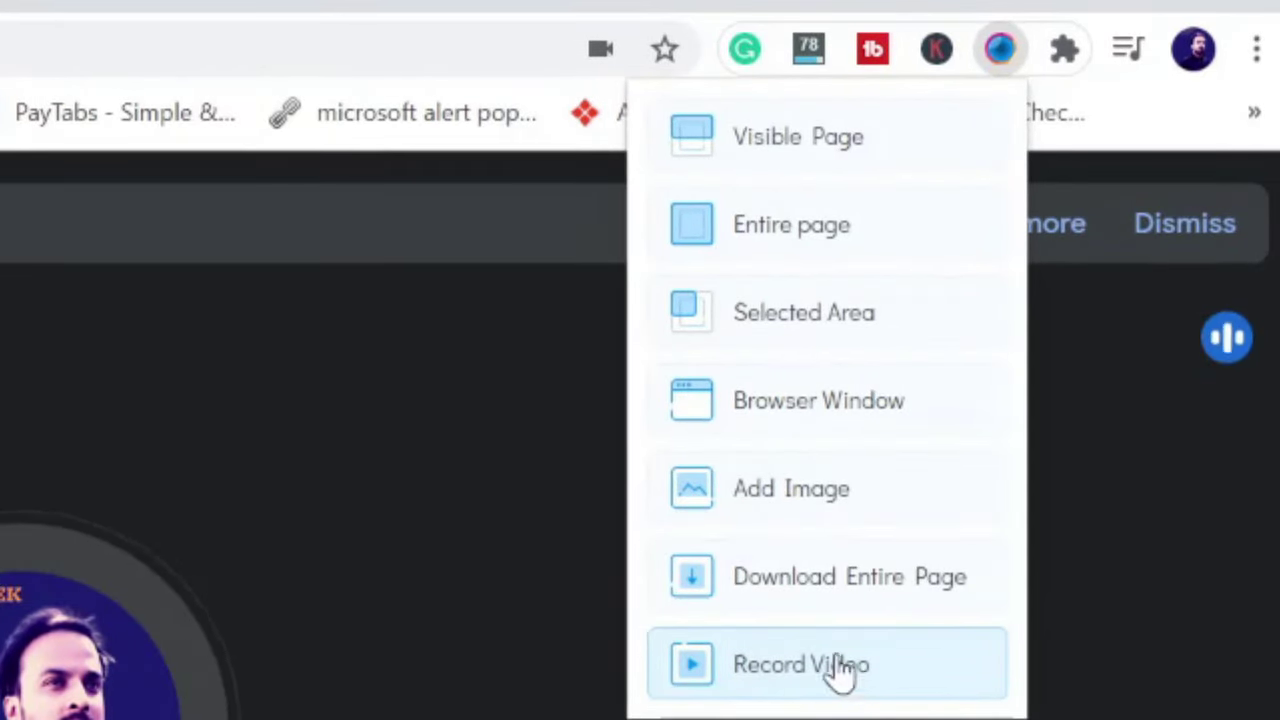
pyautogui.click(805, 668)
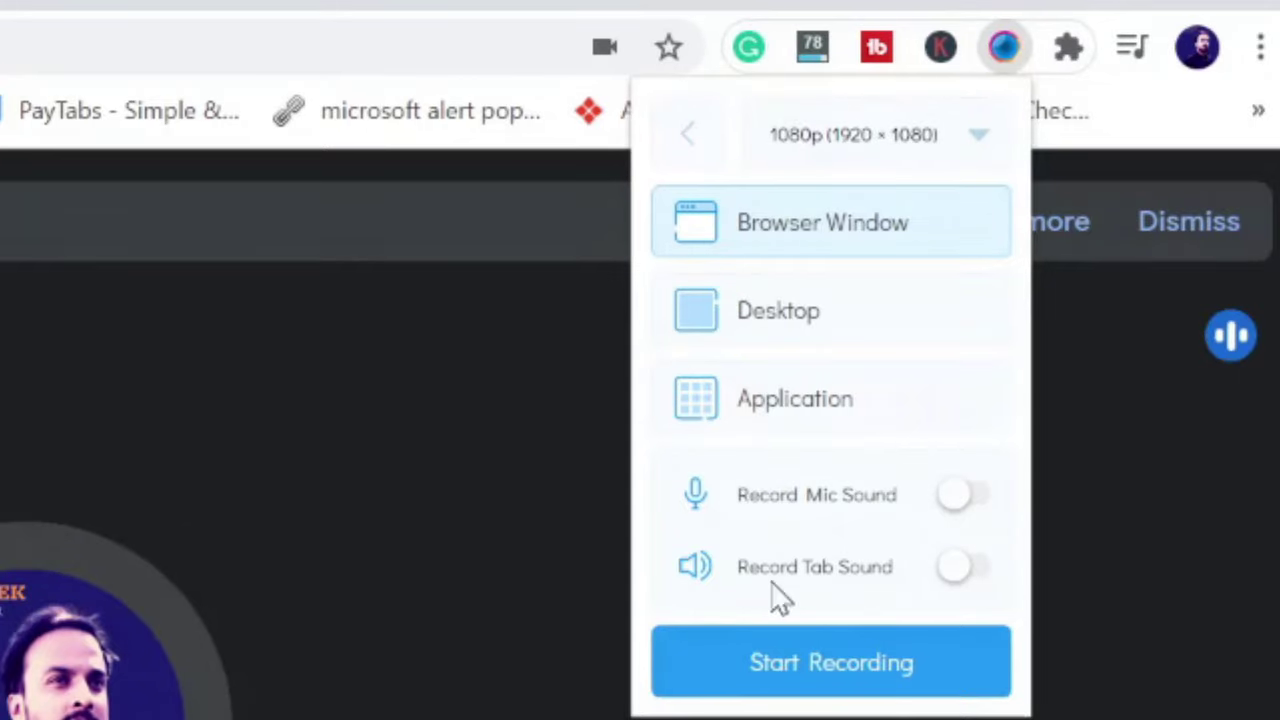
pyautogui.click(952, 497)
pyautogui.click(957, 568)
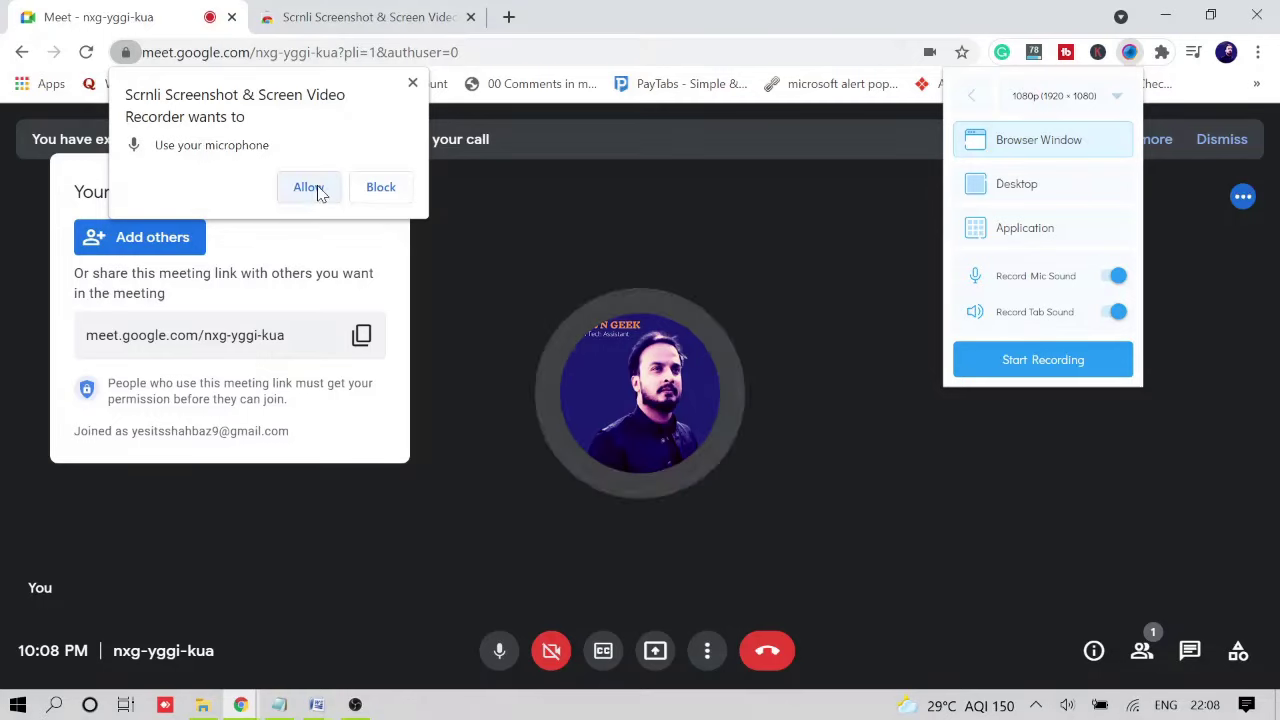
pyautogui.click(64, 220)
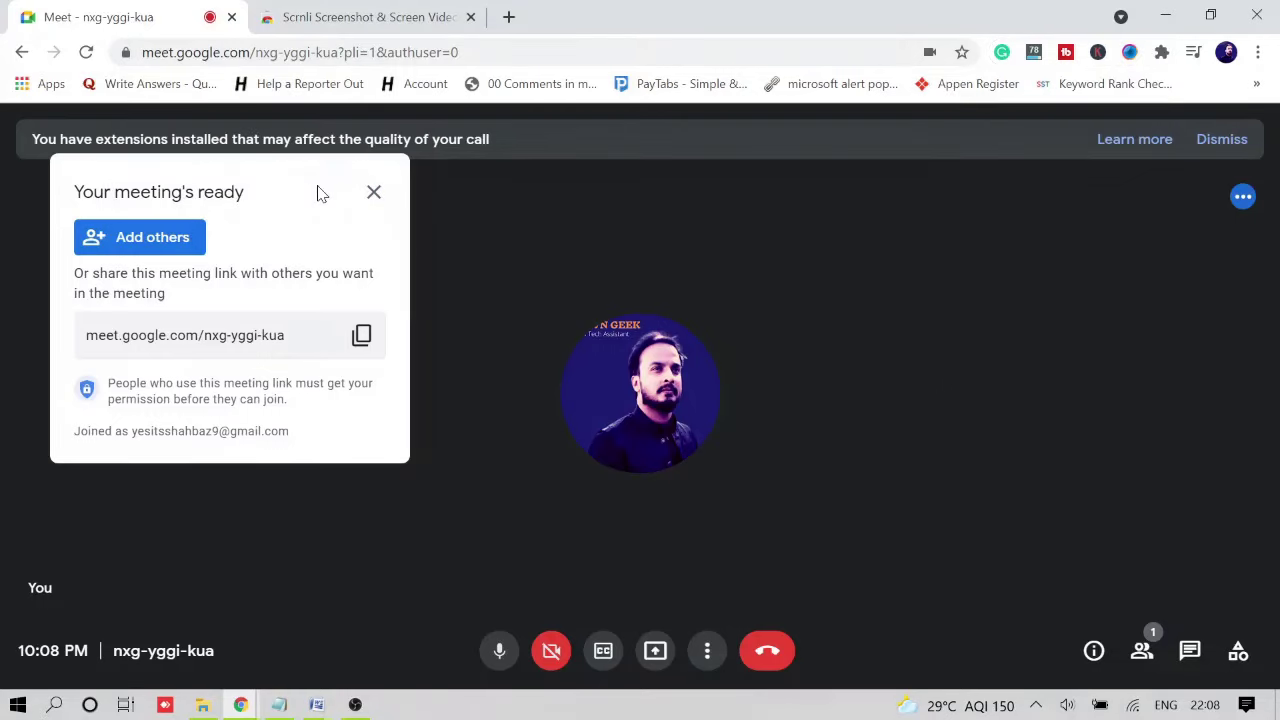
# Step: Start a Scrnli video recording of the browser window at 1080p with microphone and tab sound
pyautogui.click(1130, 52)
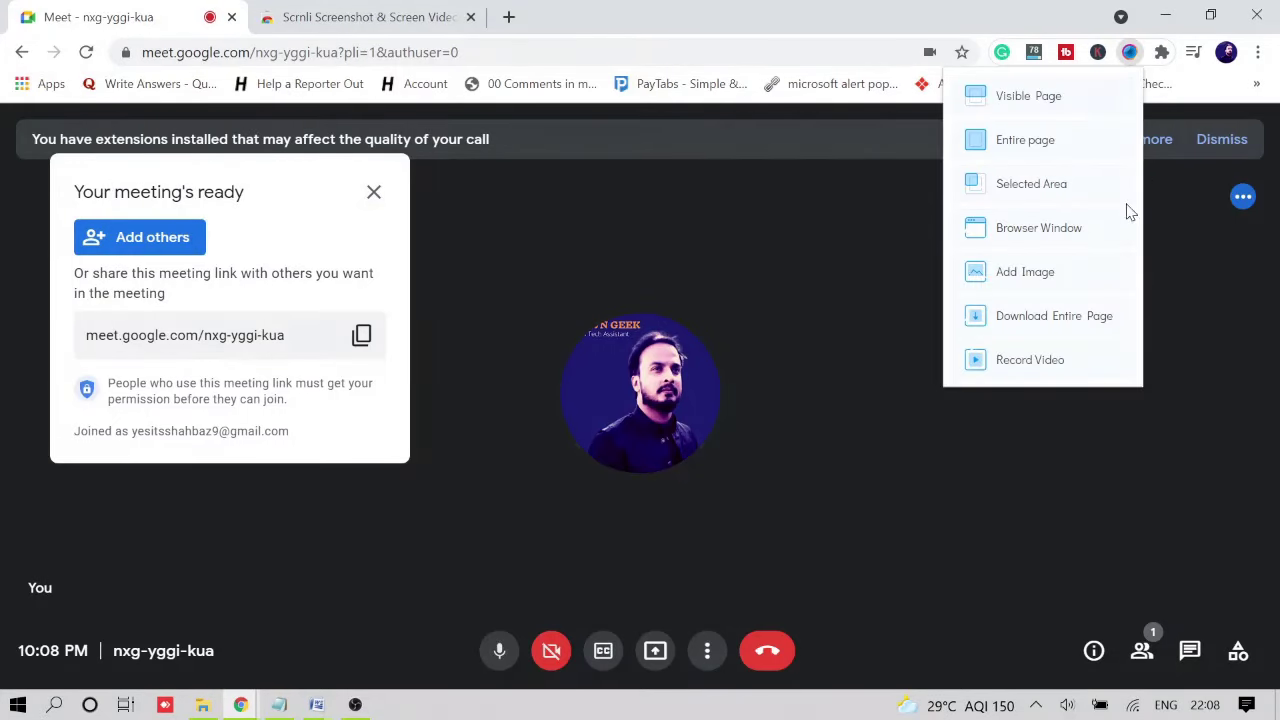
pyautogui.click(1047, 357)
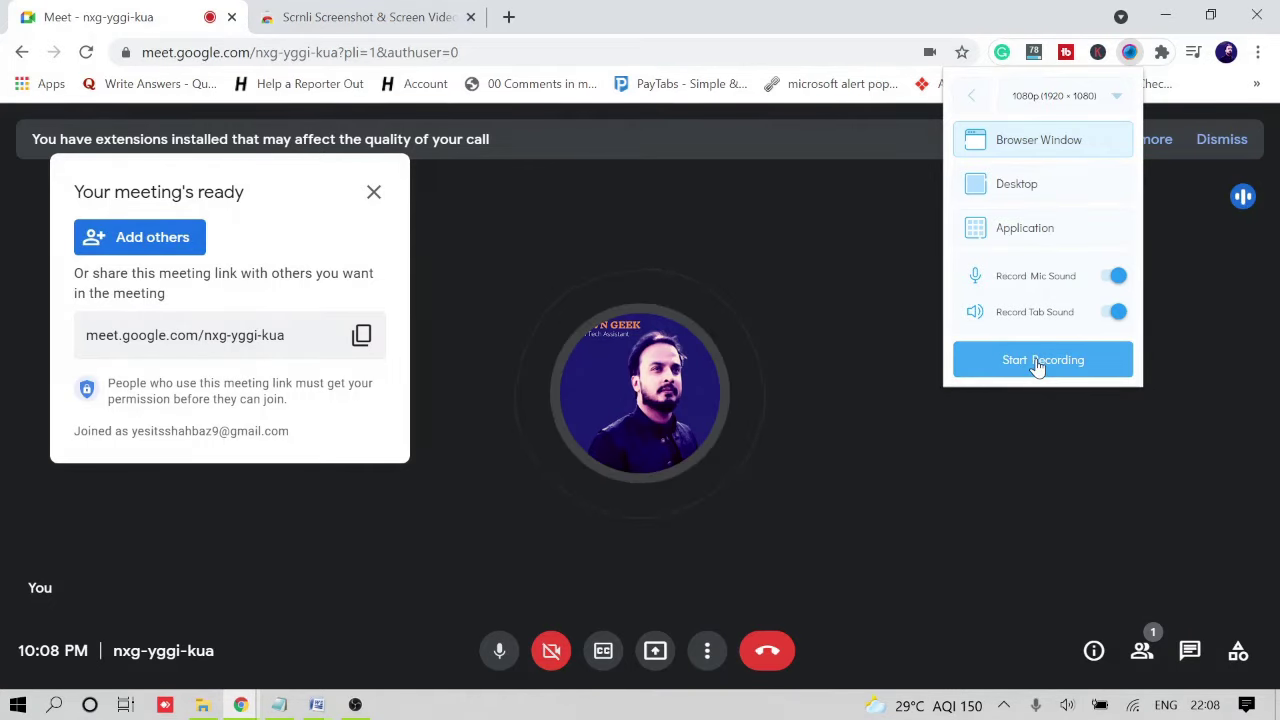
pyautogui.click(1038, 362)
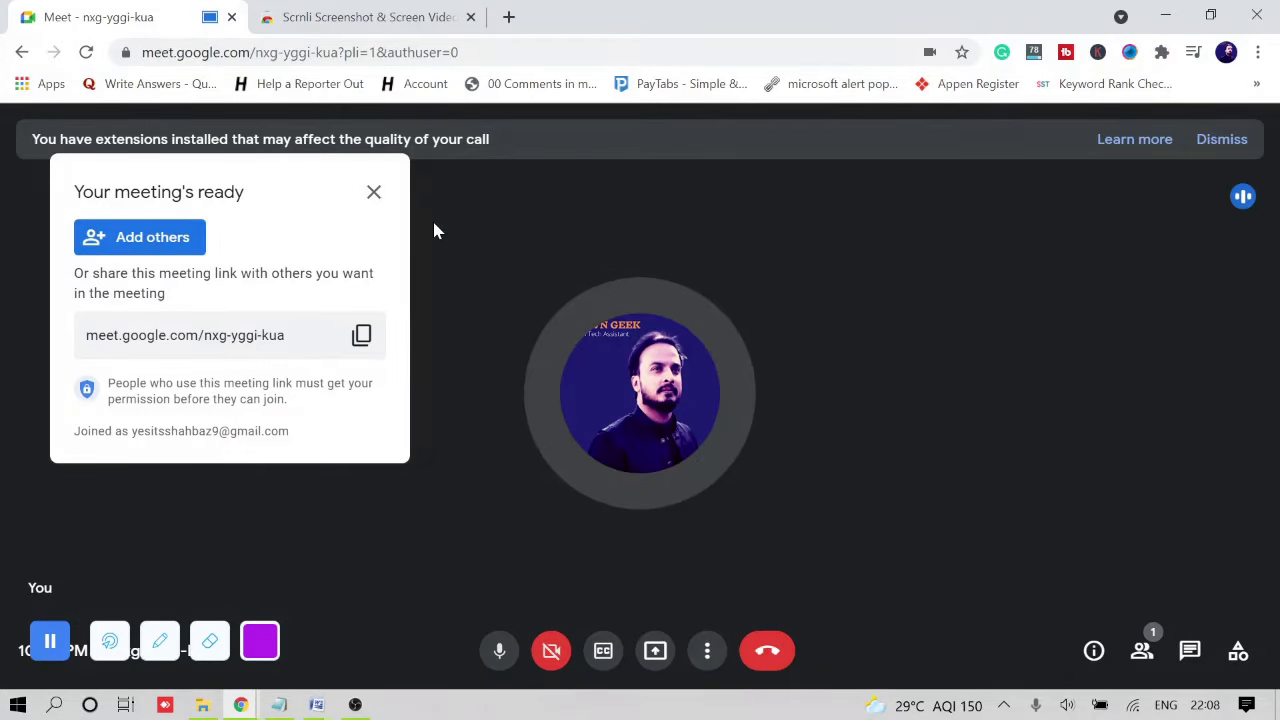
# Step: Close the meeting-ready card and turn on the pointer highlight tool in the recording controls
pyautogui.click(372, 193)
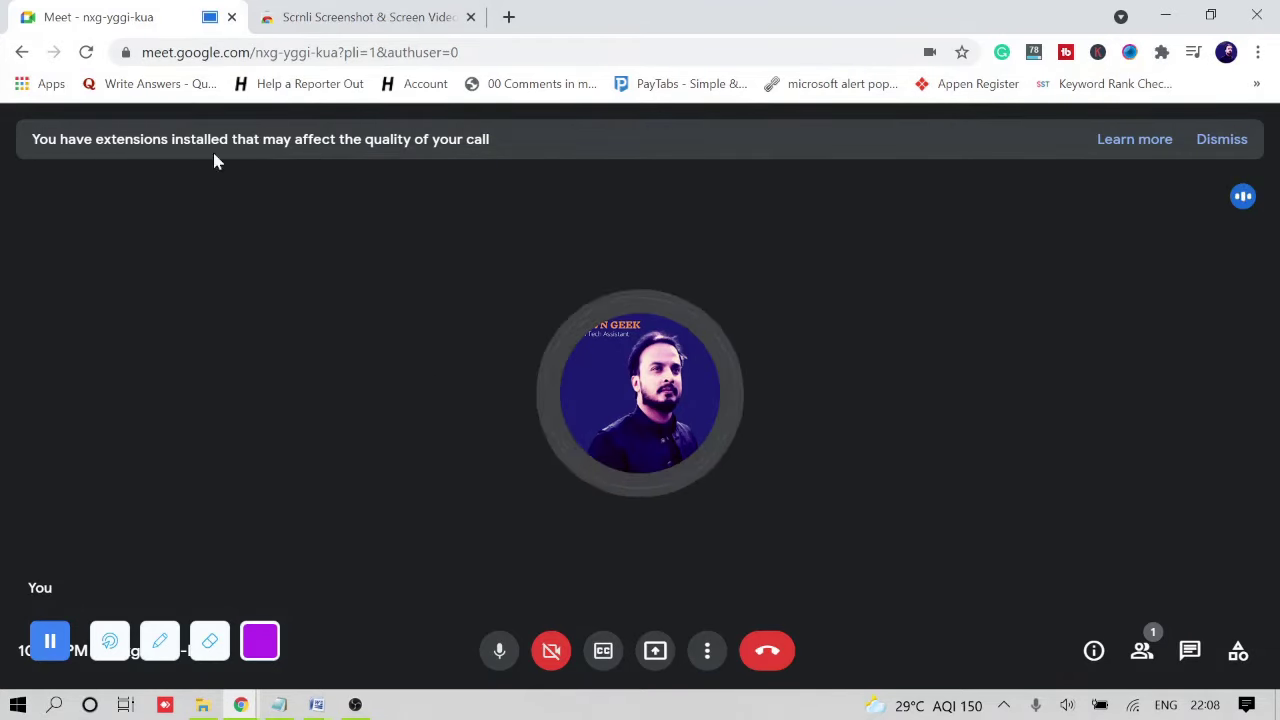
pyautogui.click(111, 645)
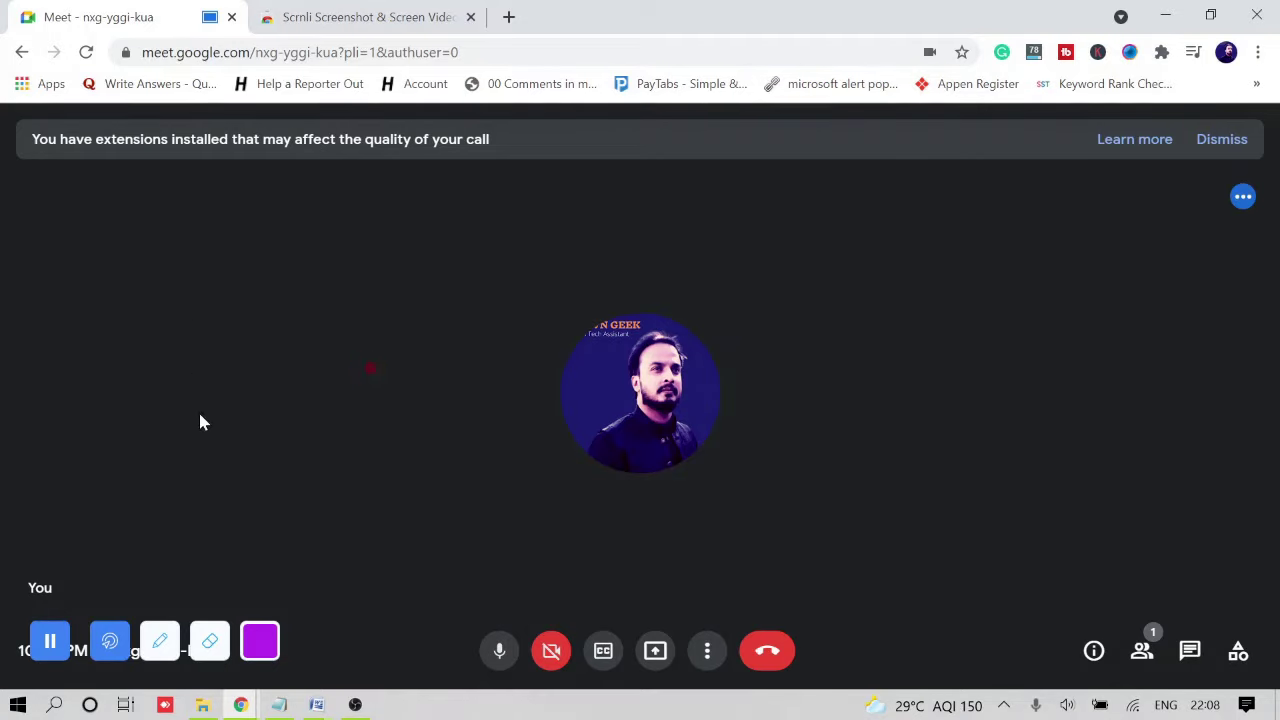
# Step: Draw a purple freehand loop beside the profile picture with the recorder's pen tool and open the pen colour choices
pyautogui.click(158, 648)
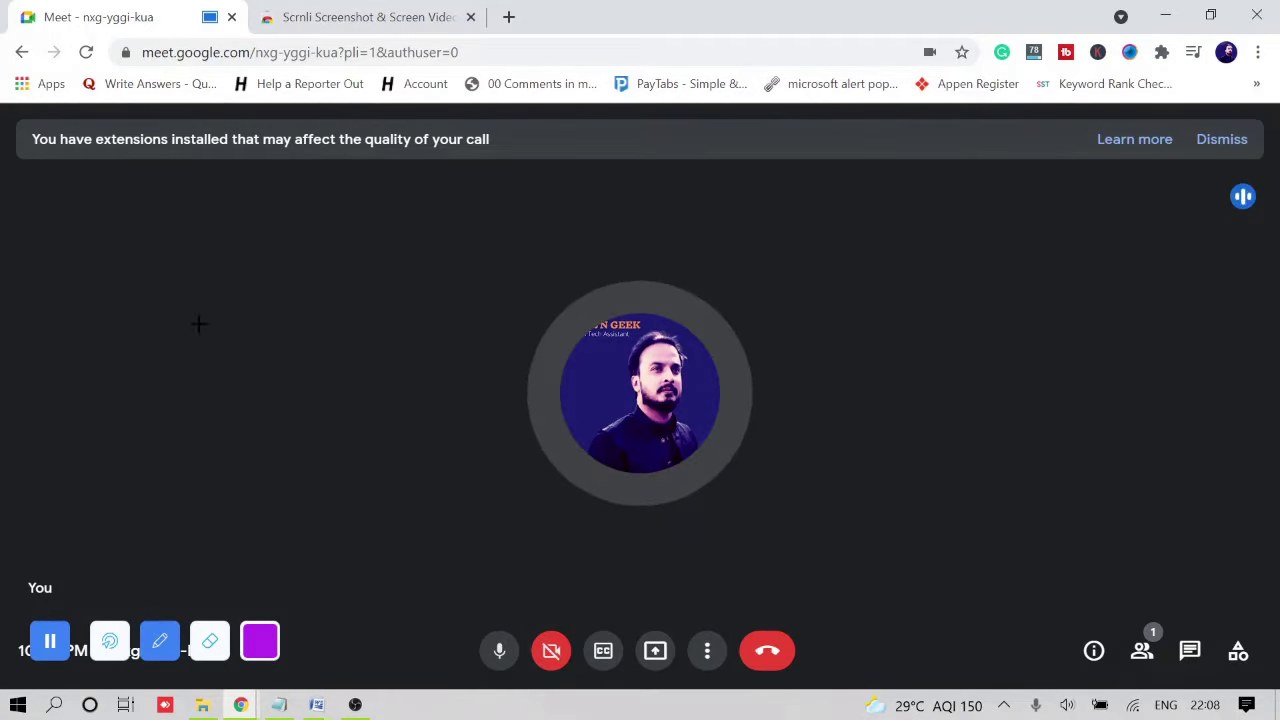
pyautogui.moveTo(218, 377)
pyautogui.mouseDown()
pyautogui.moveTo(306, 318)
pyautogui.moveTo(240, 362)
pyautogui.mouseUp()
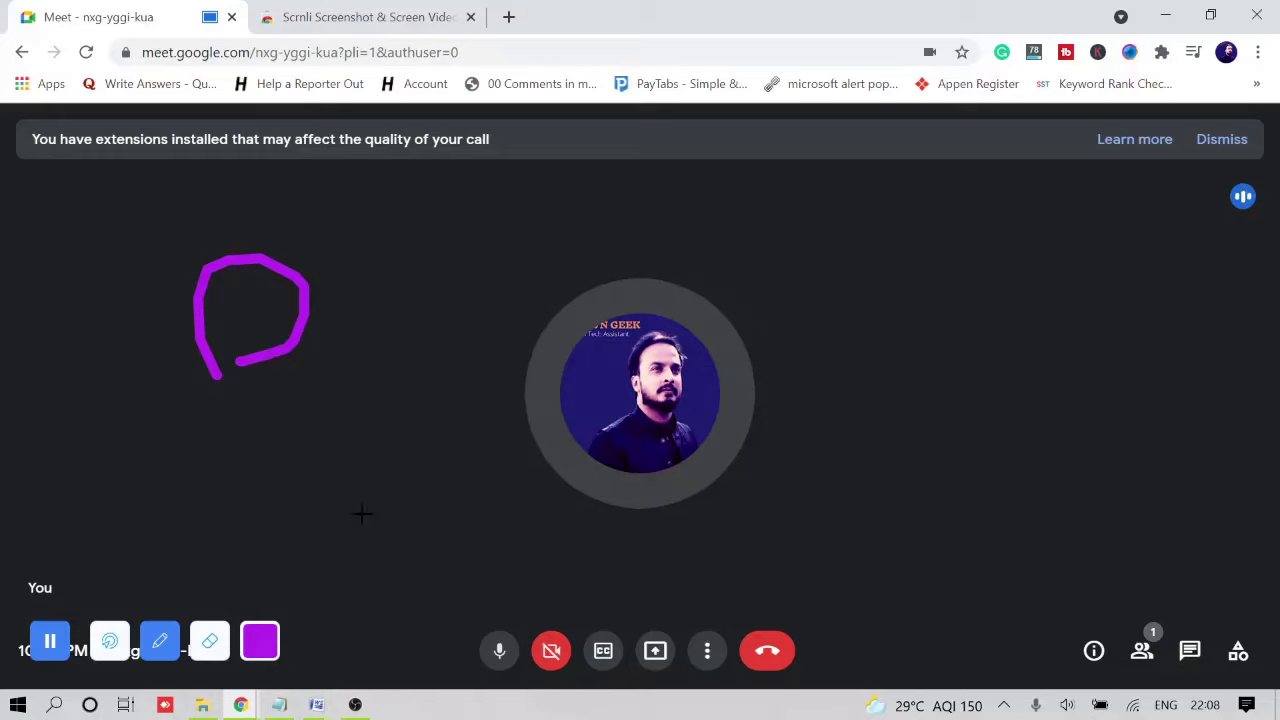
pyautogui.click(254, 646)
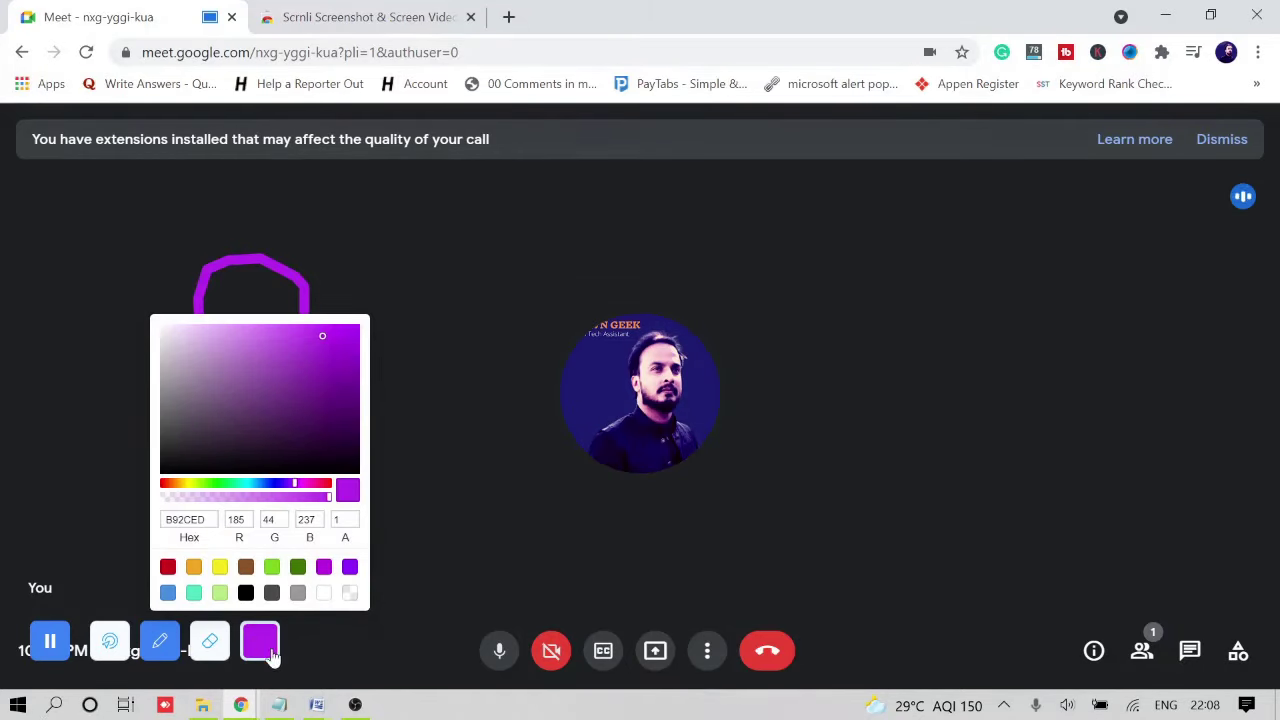
# Step: Erase the purple freehand loop from the meeting page with the recorder's eraser tool
pyautogui.click(200, 650)
pyautogui.click(205, 645)
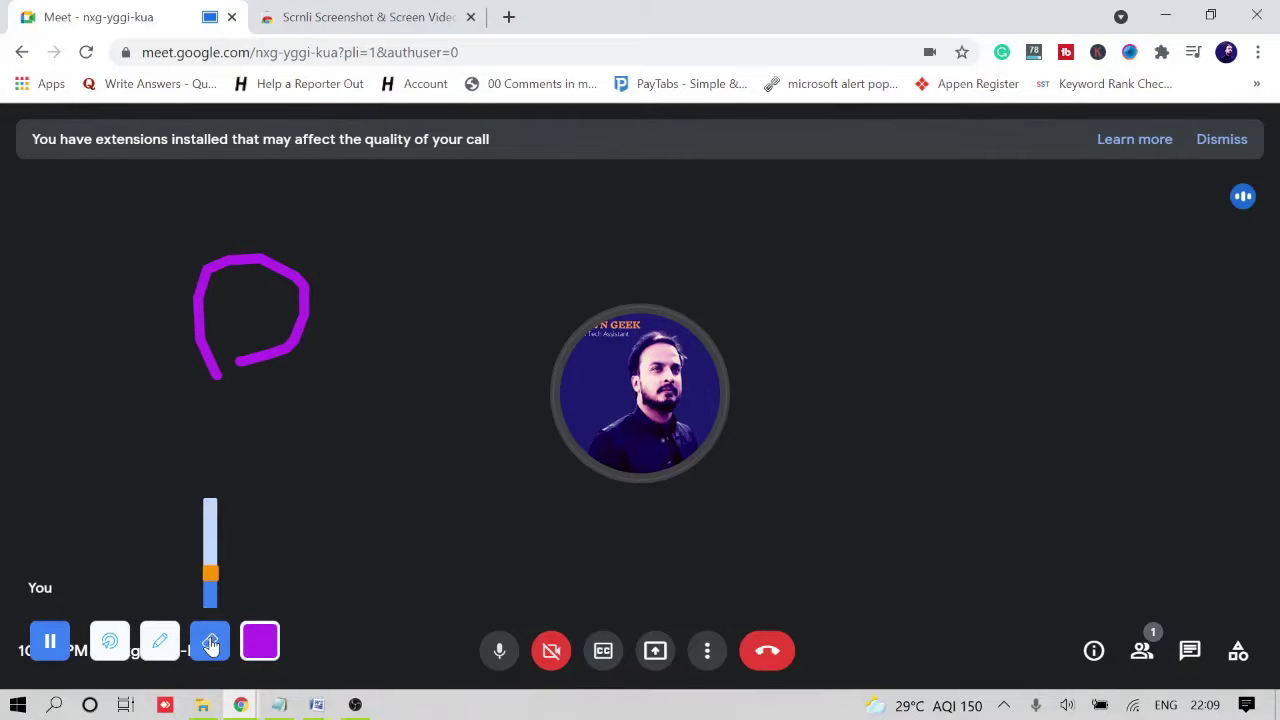
pyautogui.click(210, 641)
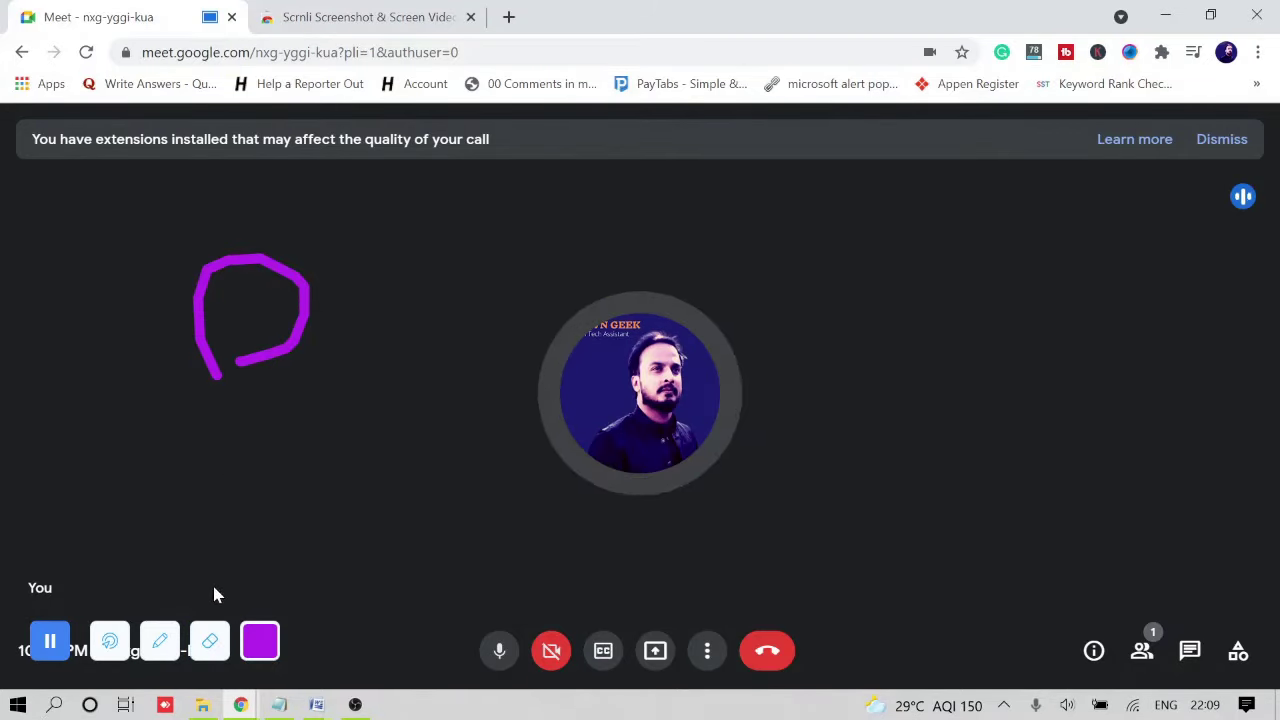
pyautogui.click(208, 646)
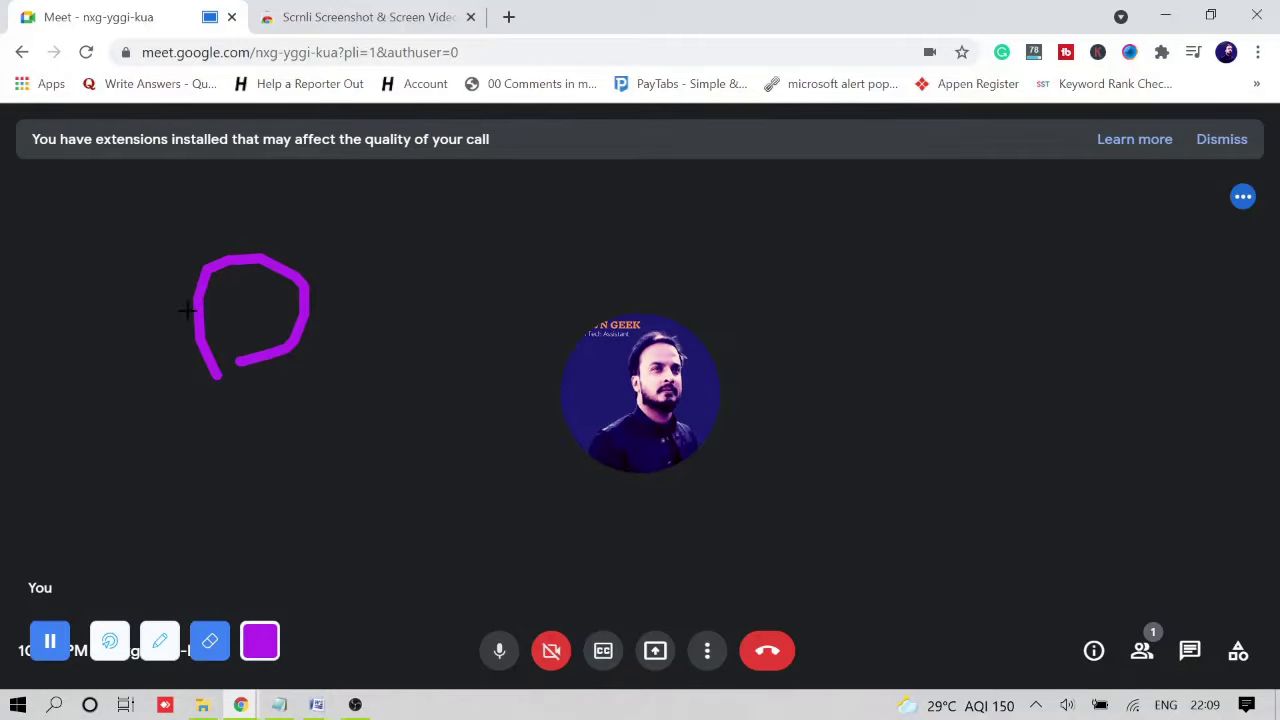
pyautogui.moveTo(236, 238)
pyautogui.mouseDown()
pyautogui.moveTo(317, 243)
pyautogui.moveTo(236, 281)
pyautogui.mouseUp()
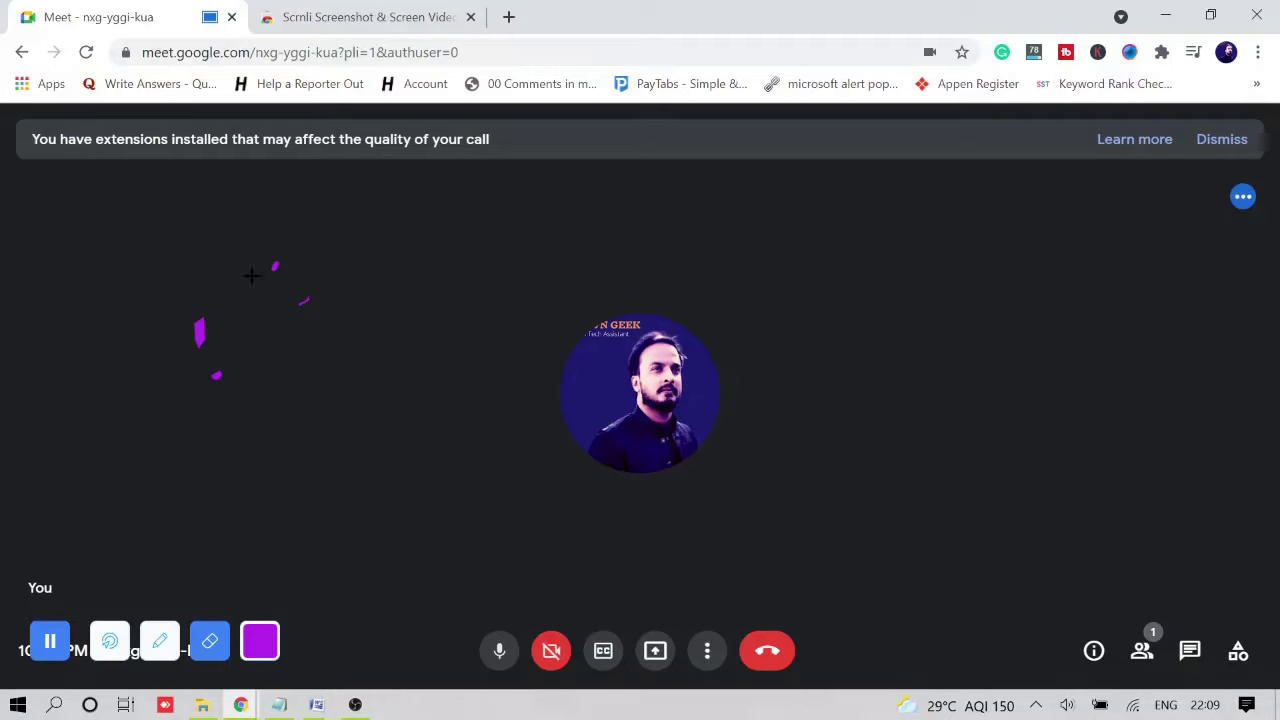
pyautogui.moveTo(251, 275)
pyautogui.mouseDown()
pyautogui.moveTo(183, 371)
pyautogui.moveTo(294, 306)
pyautogui.moveTo(310, 282)
pyautogui.mouseUp()
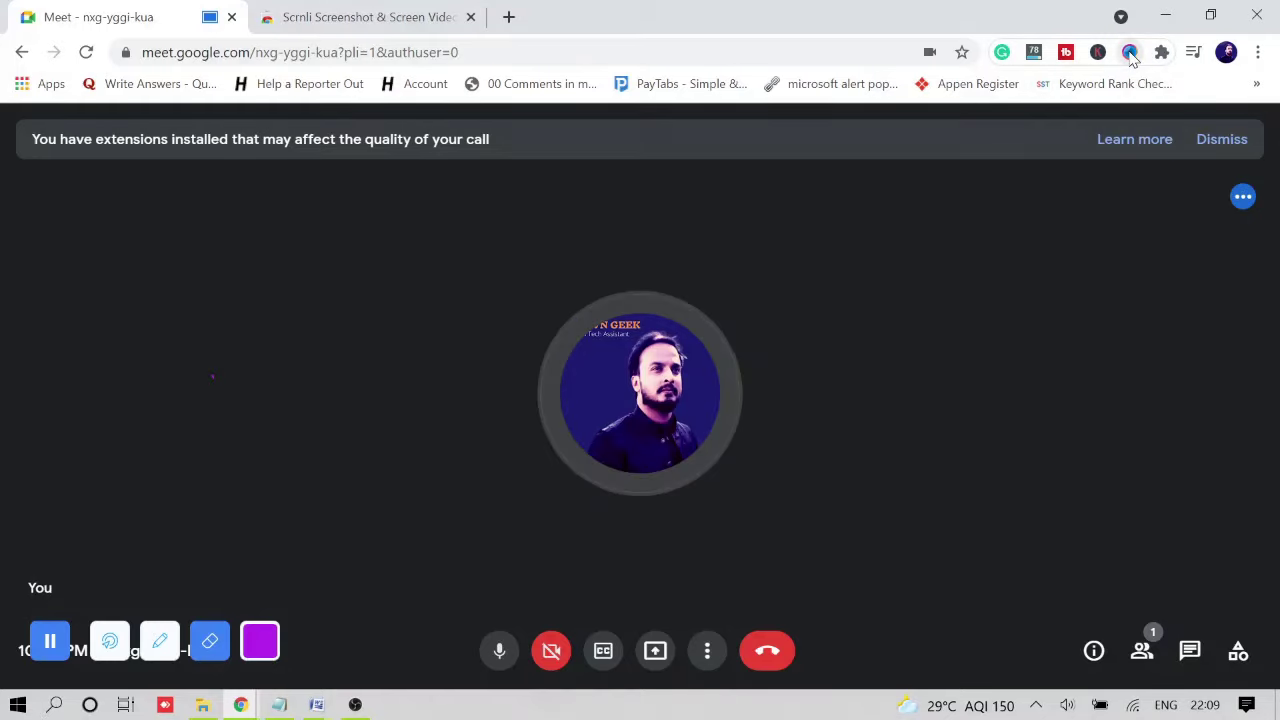
# Step: Stop the Scrnli recording of the meeting and download the recorded video
pyautogui.click(1130, 52)
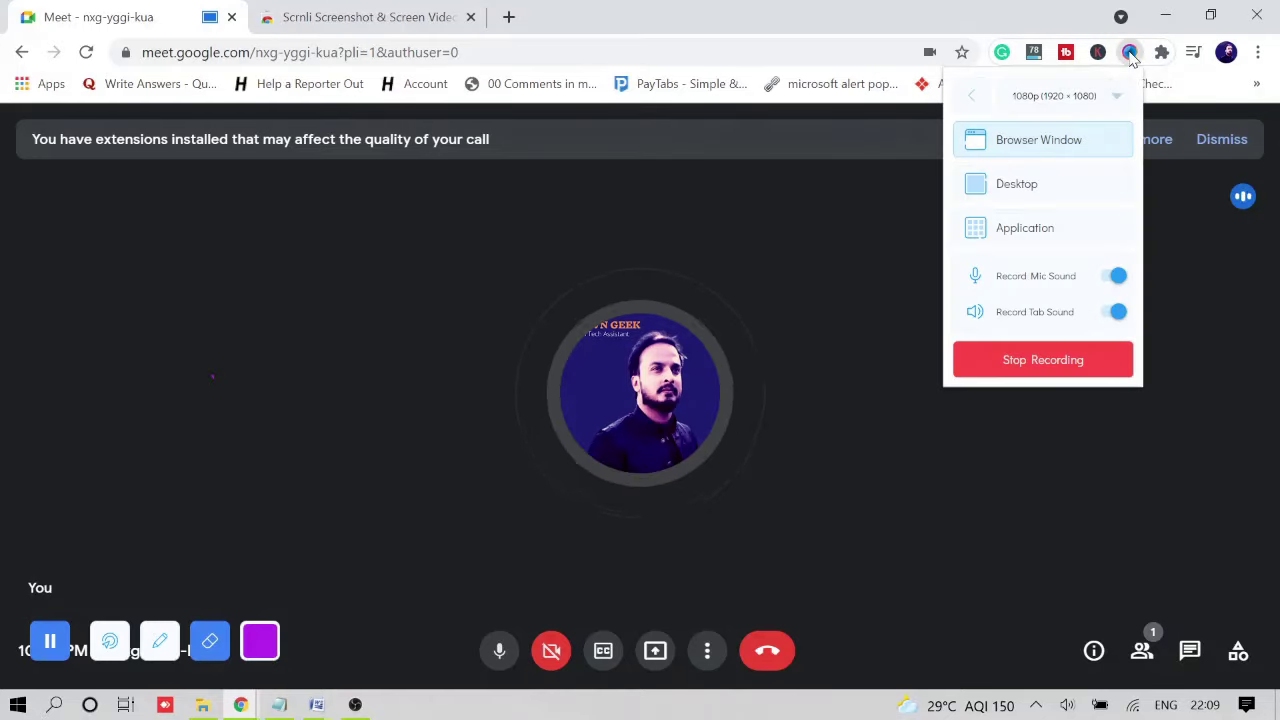
pyautogui.click(1038, 362)
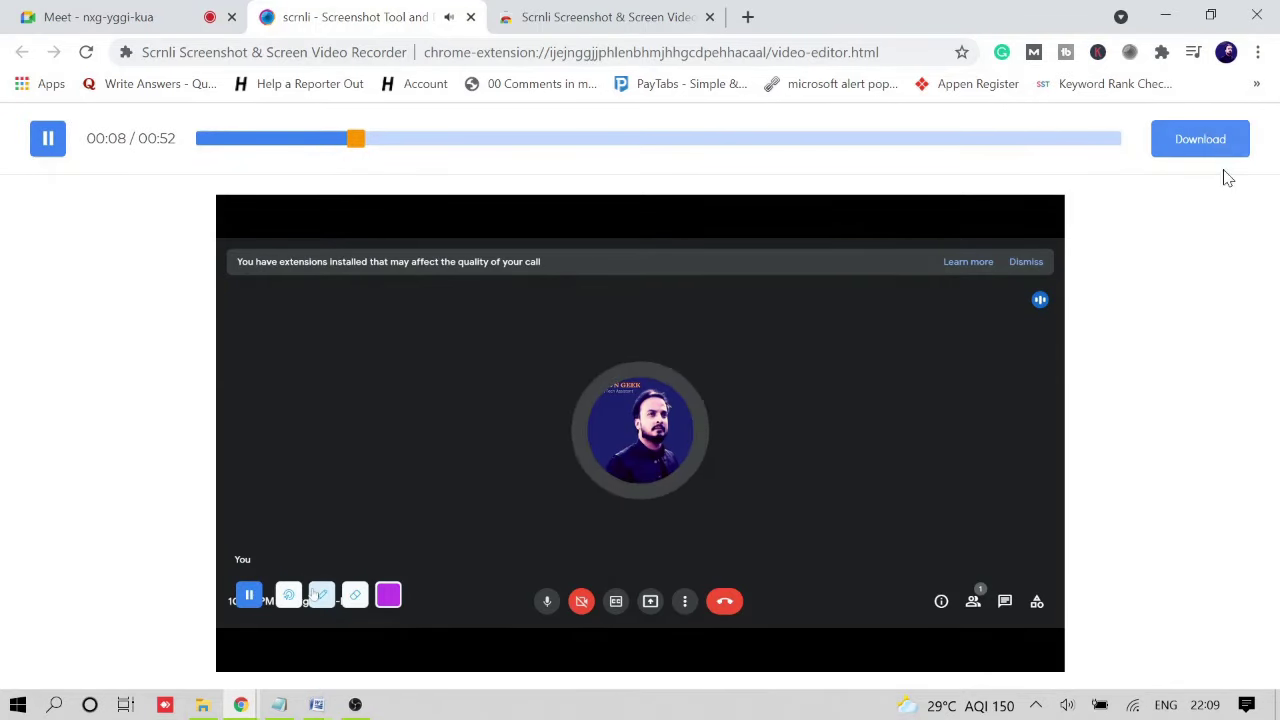
pyautogui.click(1213, 145)
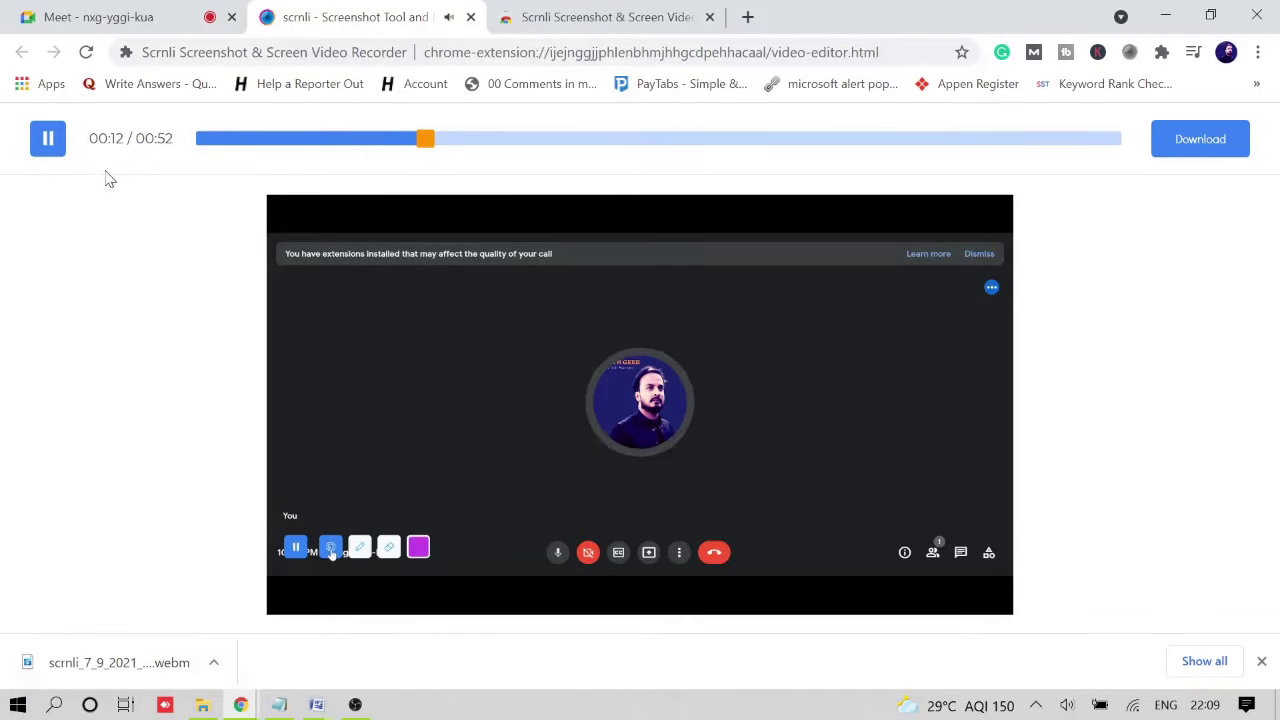
# Step: Pause the recording's preview and open the downloaded scrnli_7_9_2021_10-09-35 PM.webm file
pyautogui.click(48, 148)
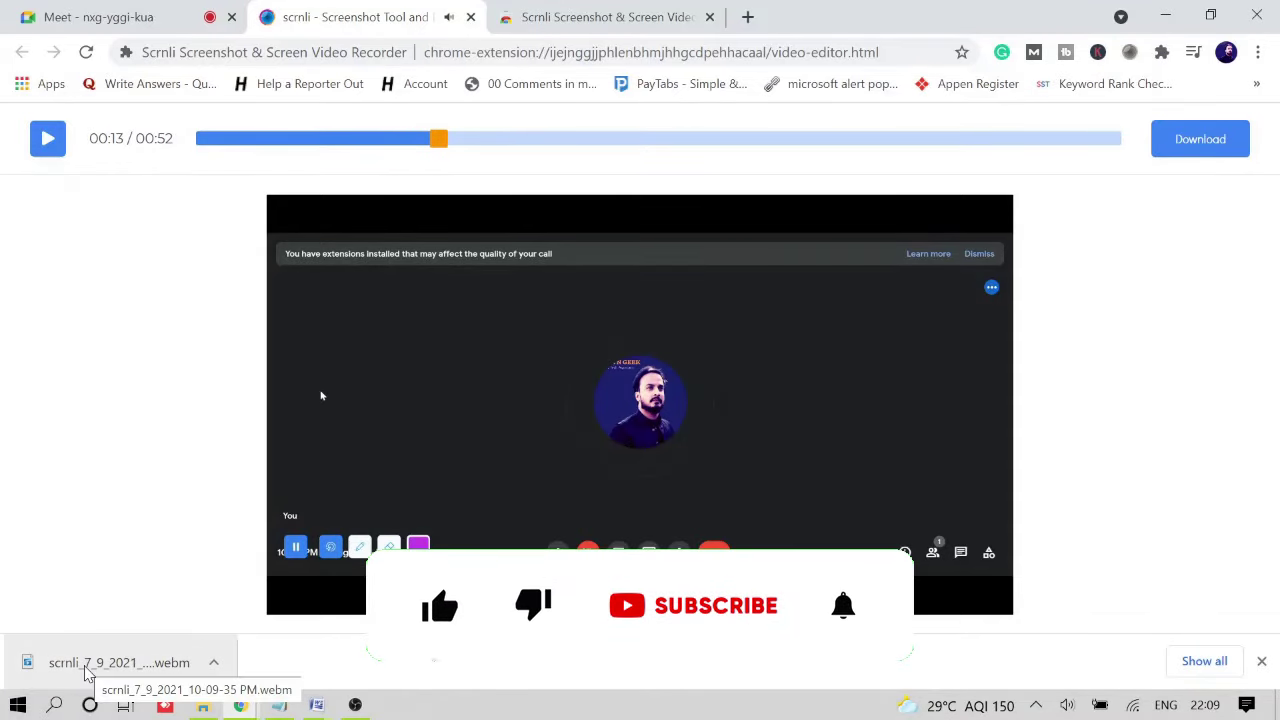
pyautogui.click(86, 668)
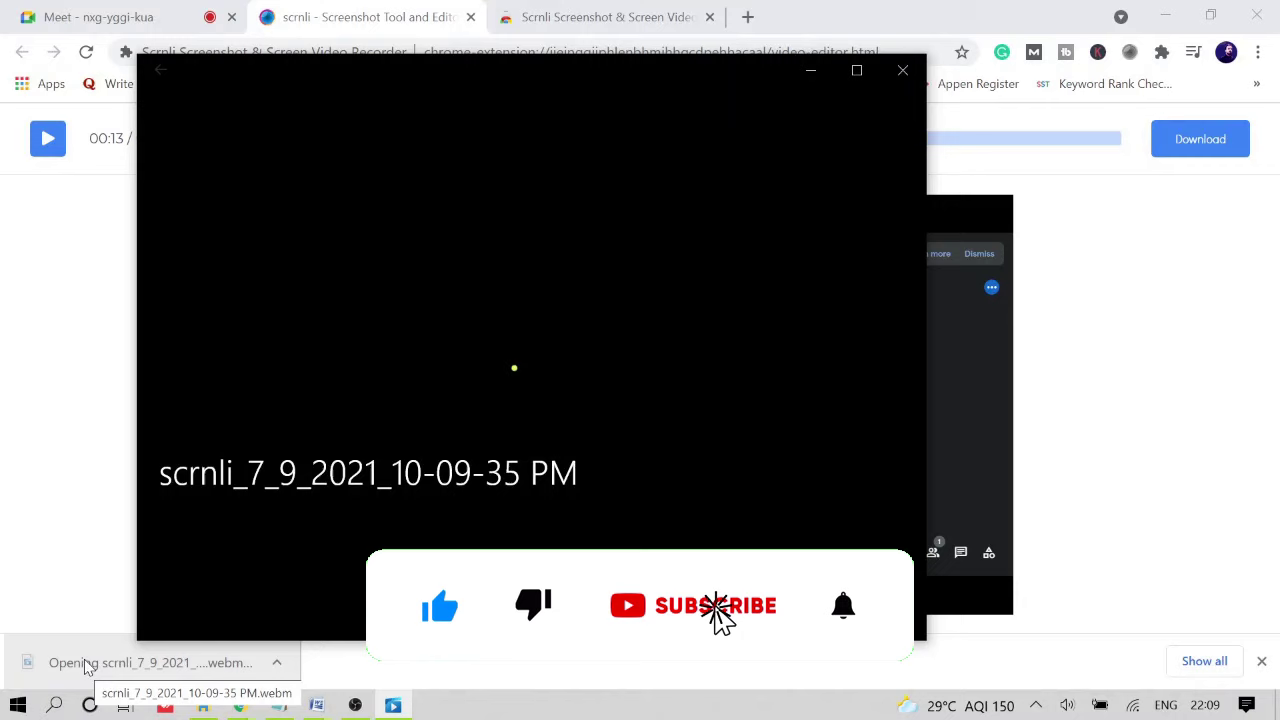